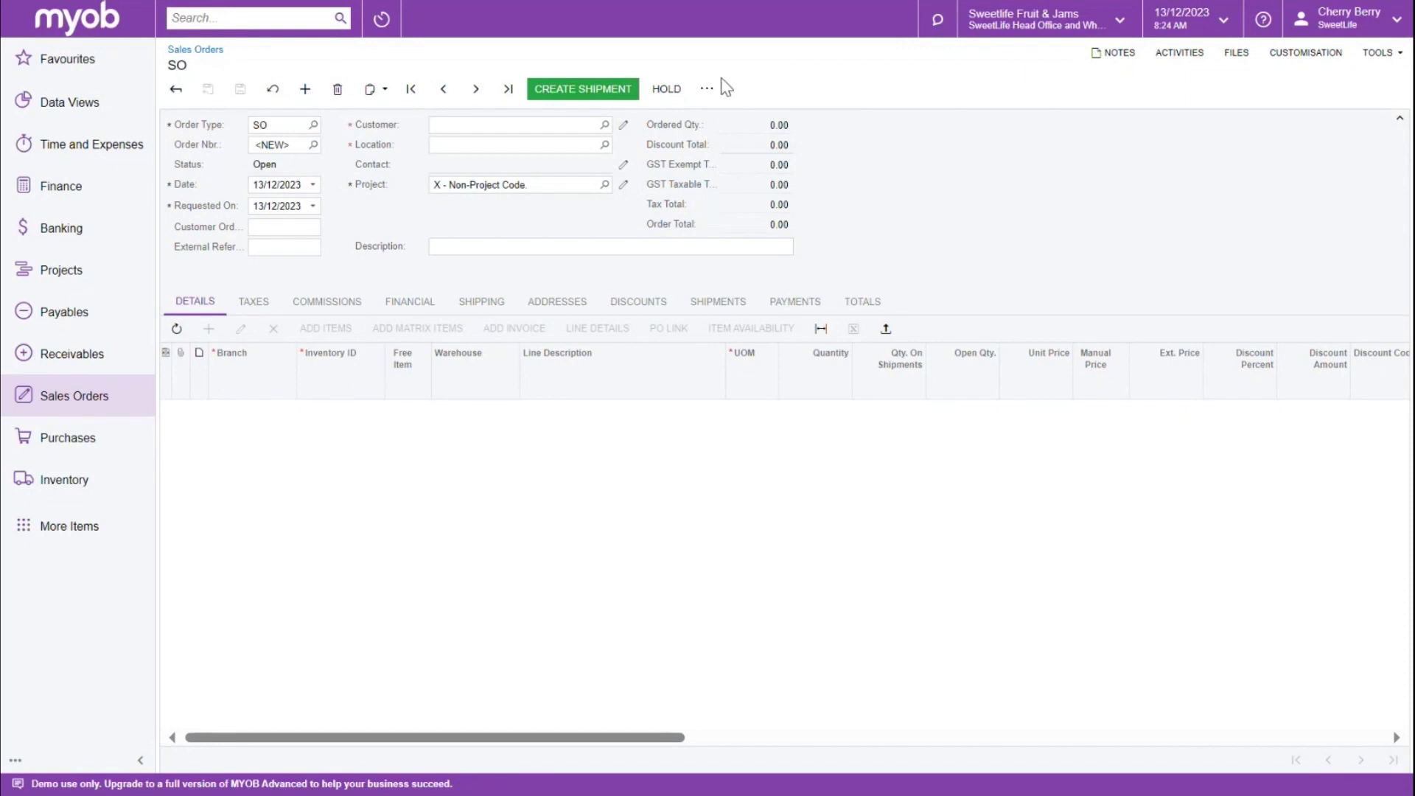
- Check the available order types, keep SO, and choose GOODFOOD (GoodFood One Restaurant) as the customer
{"action": "left_click", "coordinate": [313, 127]}
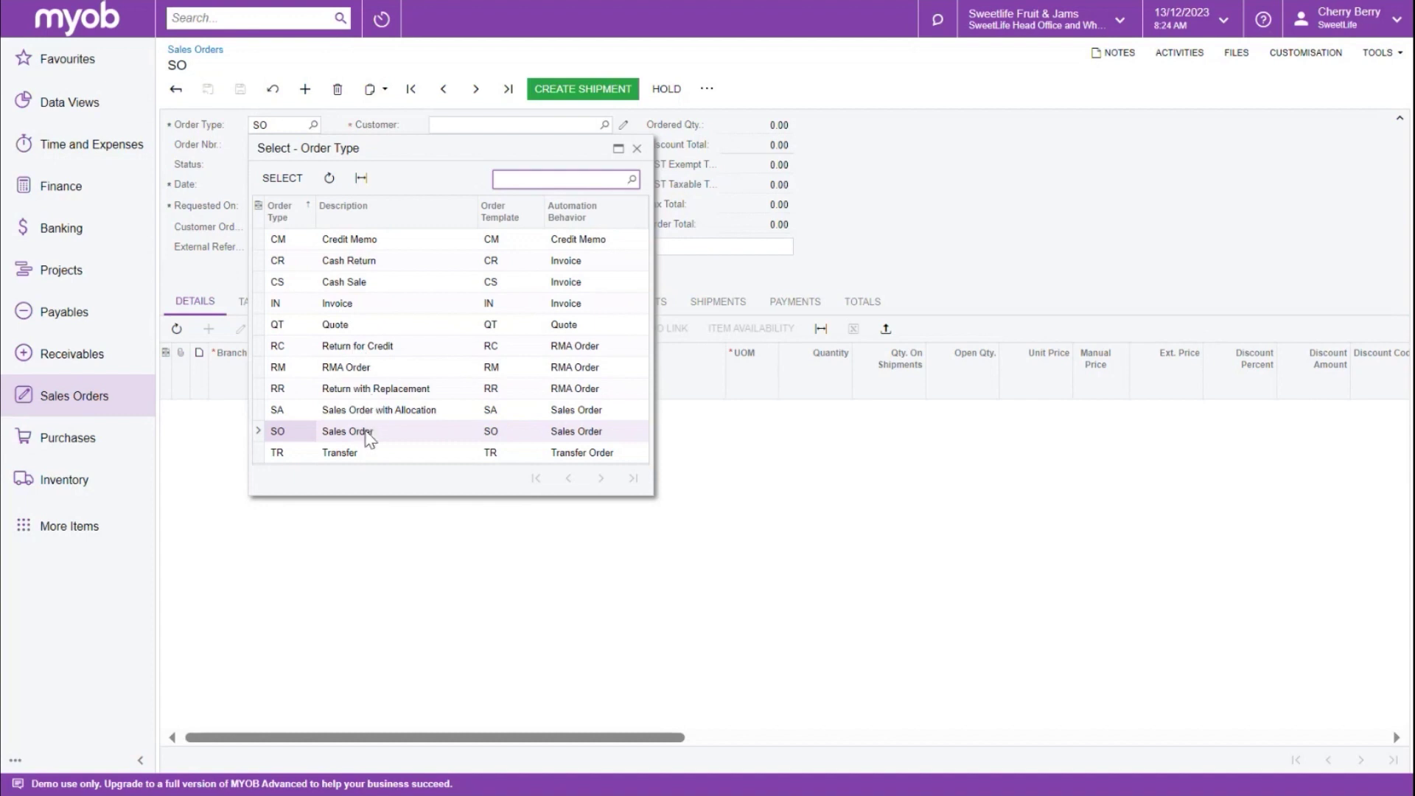
{"action": "left_click", "coordinate": [637, 149]}
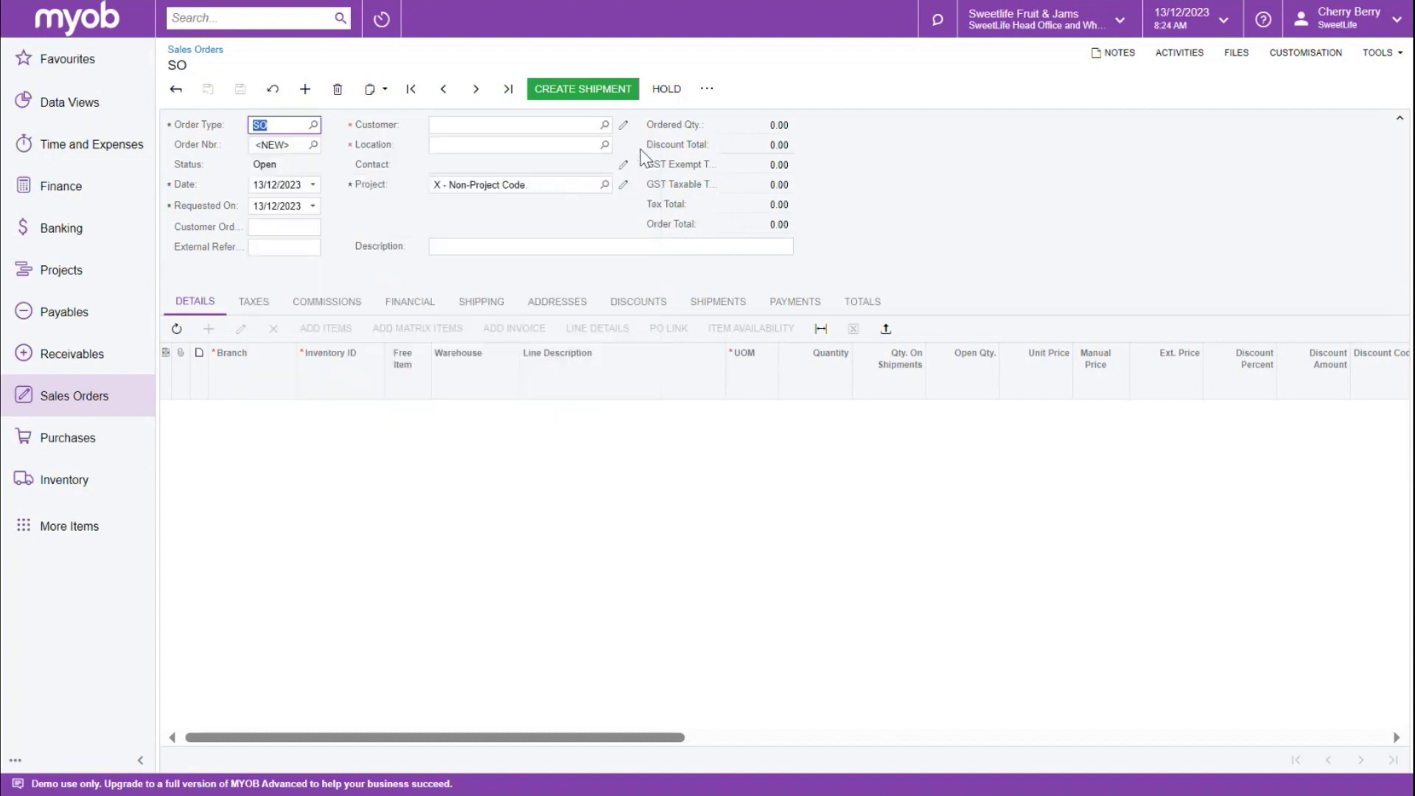
{"action": "left_click", "coordinate": [449, 127]}
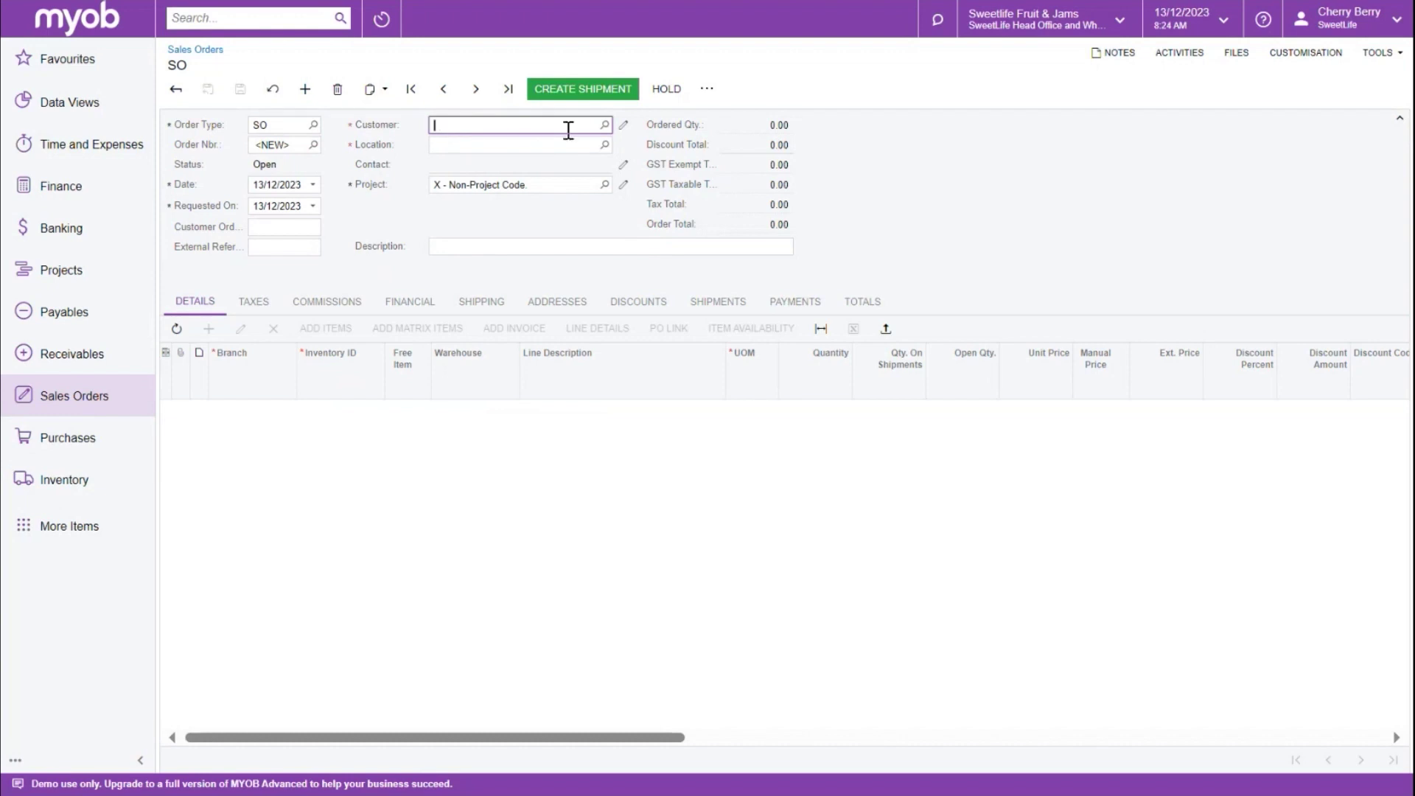
{"action": "left_click", "coordinate": [605, 124]}
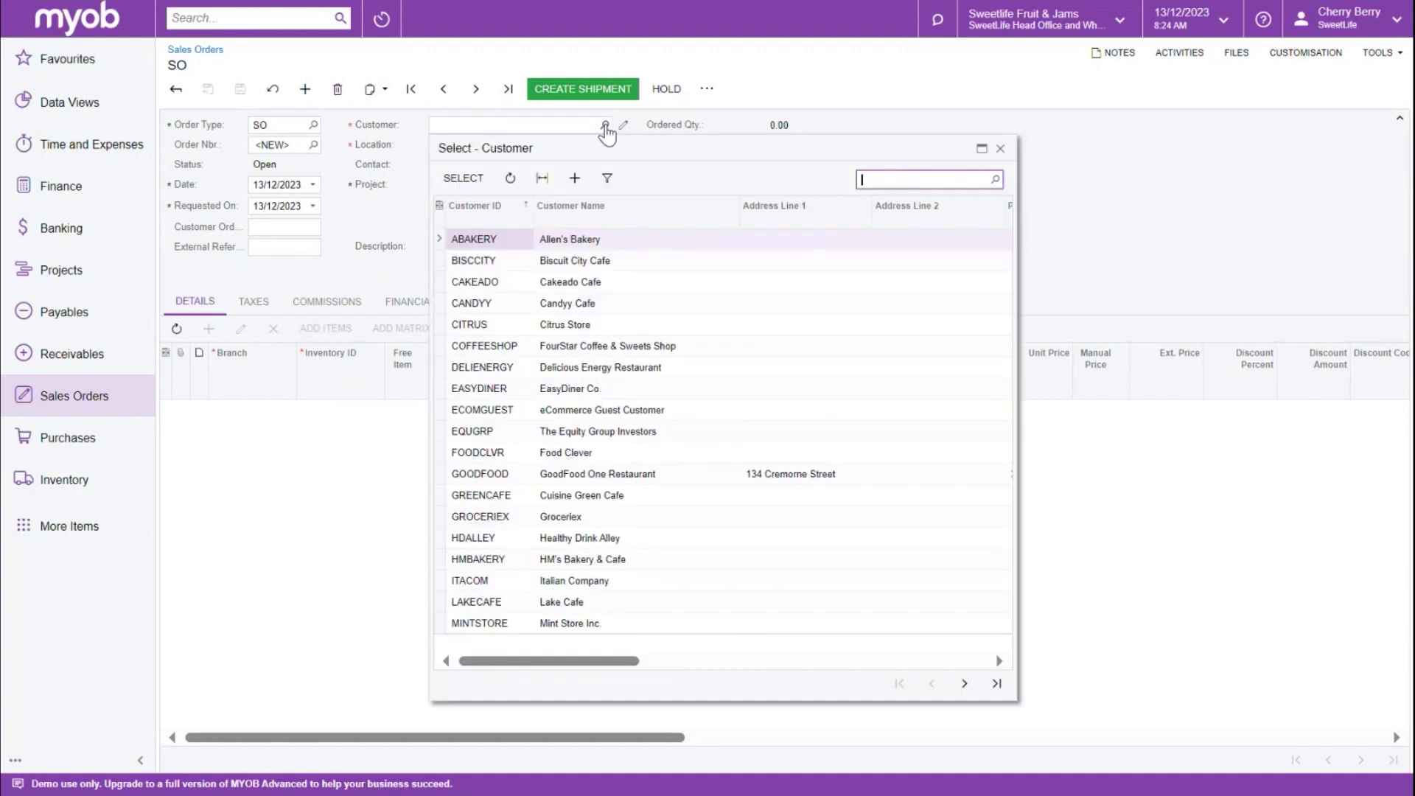
{"action": "double_click", "coordinate": [486, 475]}
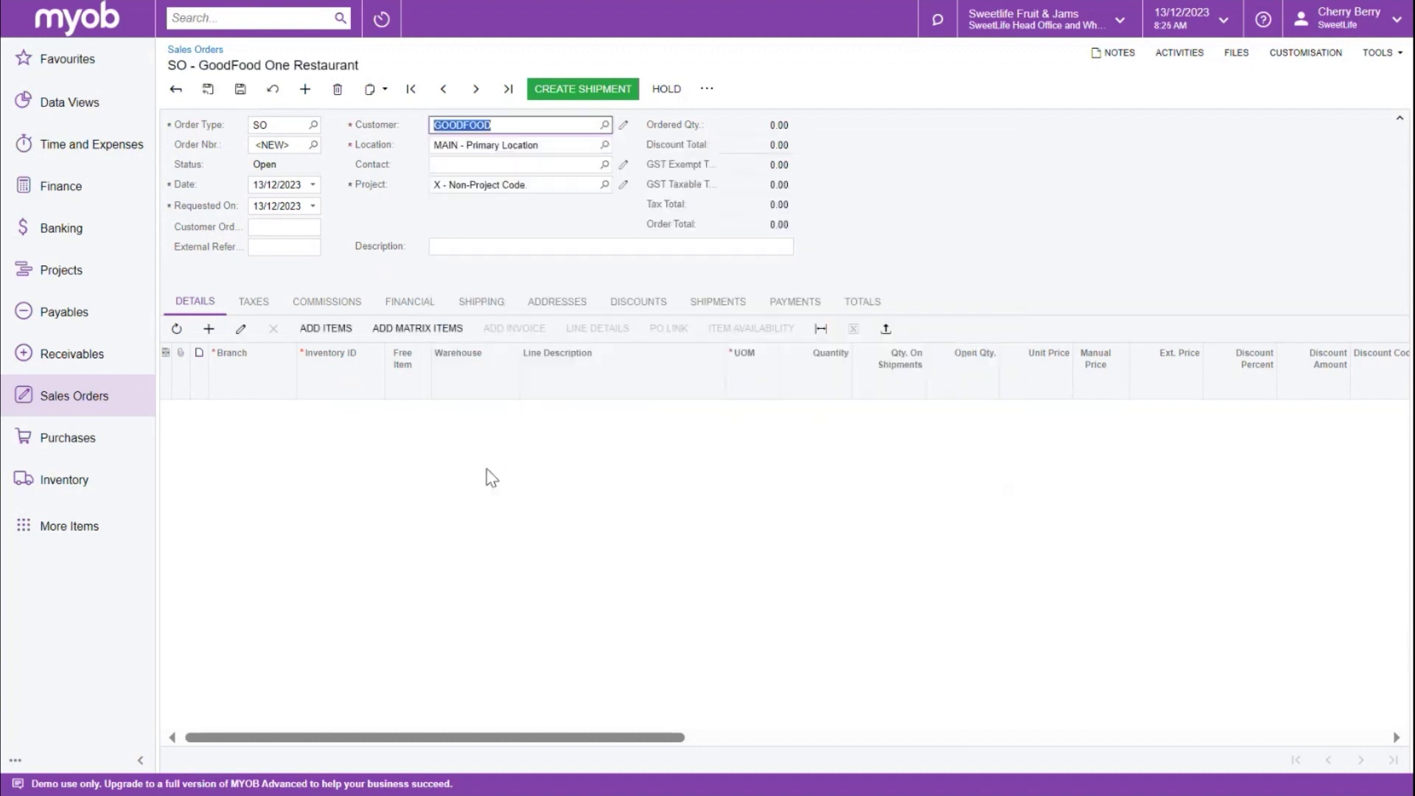
- Set the sales order date to 10/12/2023 and fill in the customer's order number
{"action": "left_click", "coordinate": [271, 184]}
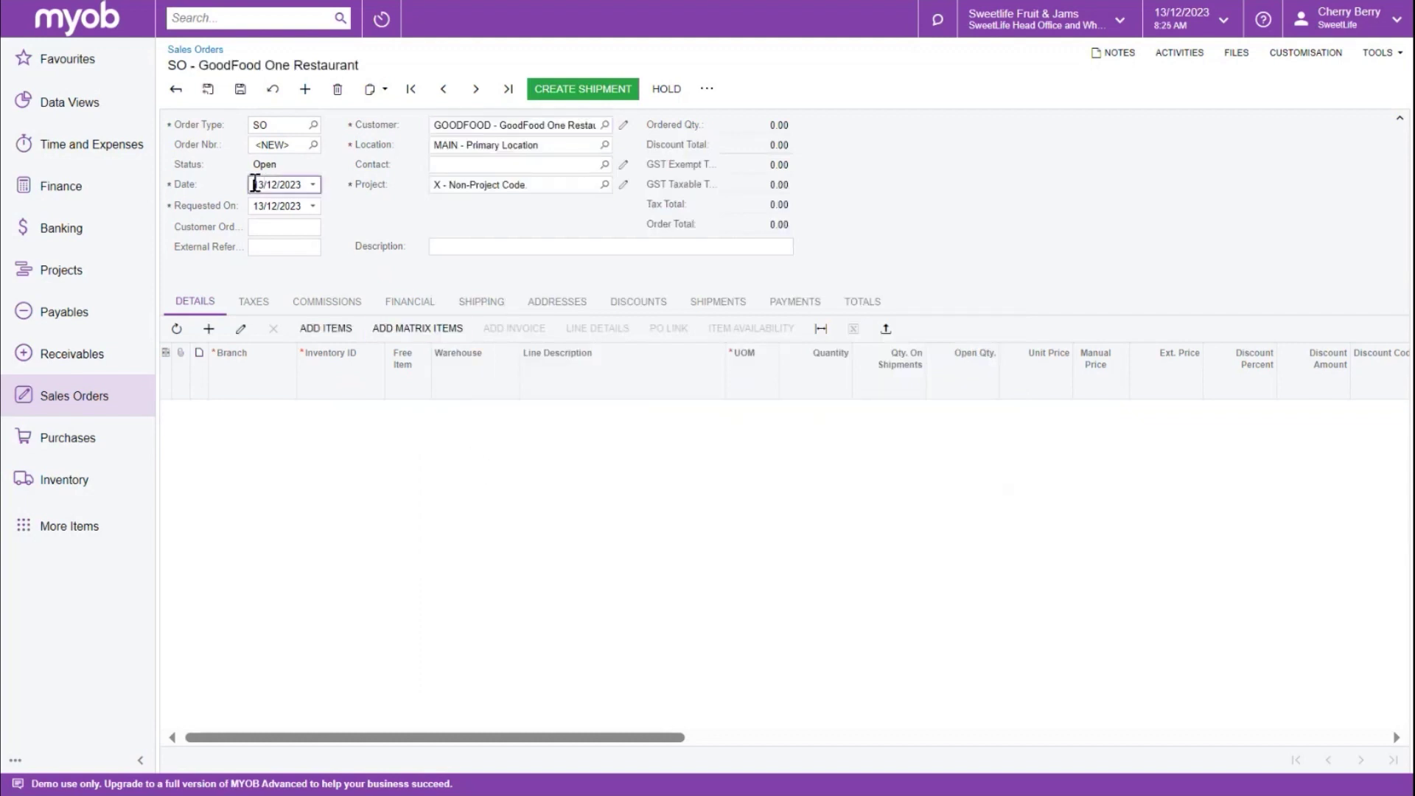
{"action": "type", "text": "10"}
{"action": "key", "text": "Tab"}
{"action": "left_click", "coordinate": [271, 229]}
{"action": "type", "text": "PO111"}
{"action": "left_click", "coordinate": [277, 249]}
- Enter "JAM Order" as the sales order's description
{"action": "left_click", "coordinate": [449, 248]}
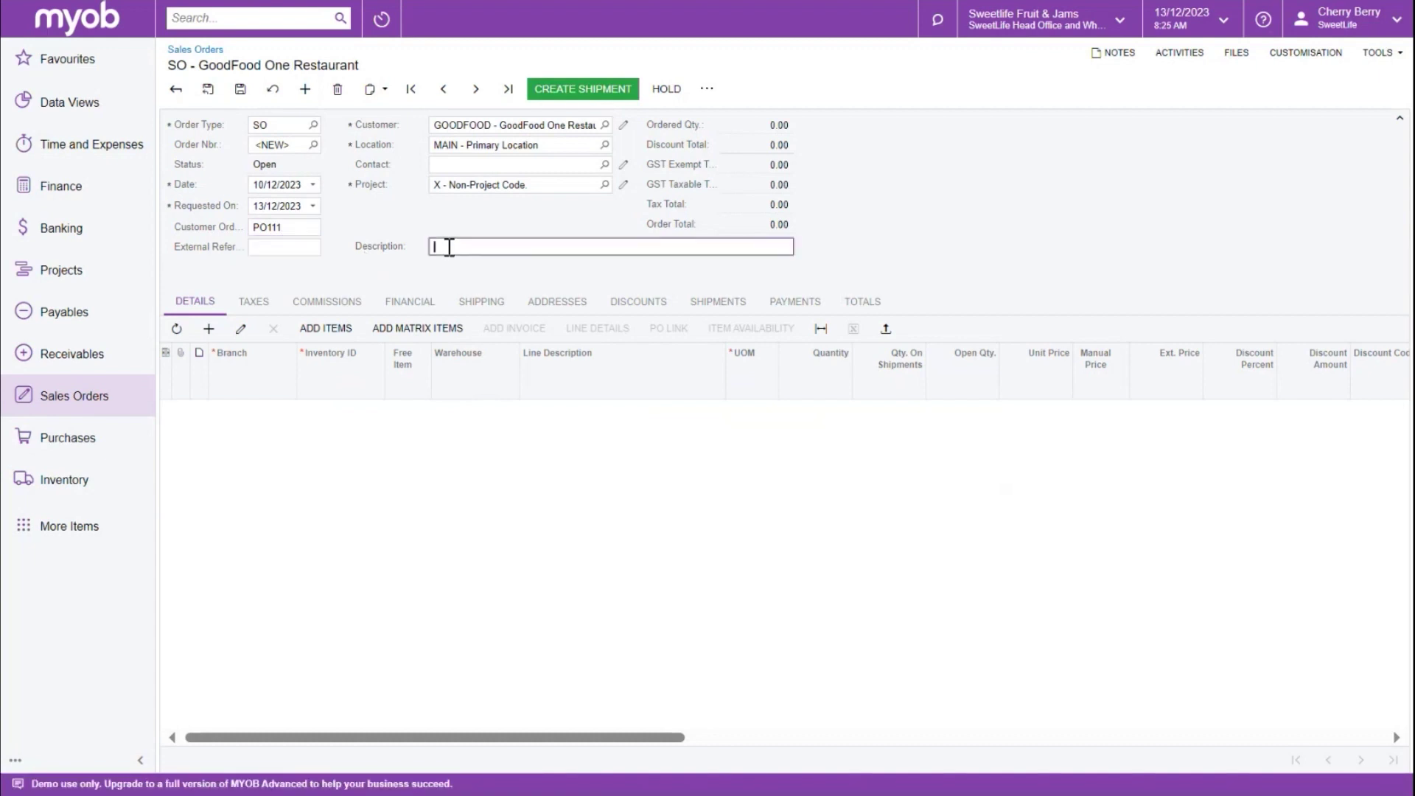
{"action": "type", "text": "JAM Order"}
{"action": "left_click", "coordinate": [831, 259]}
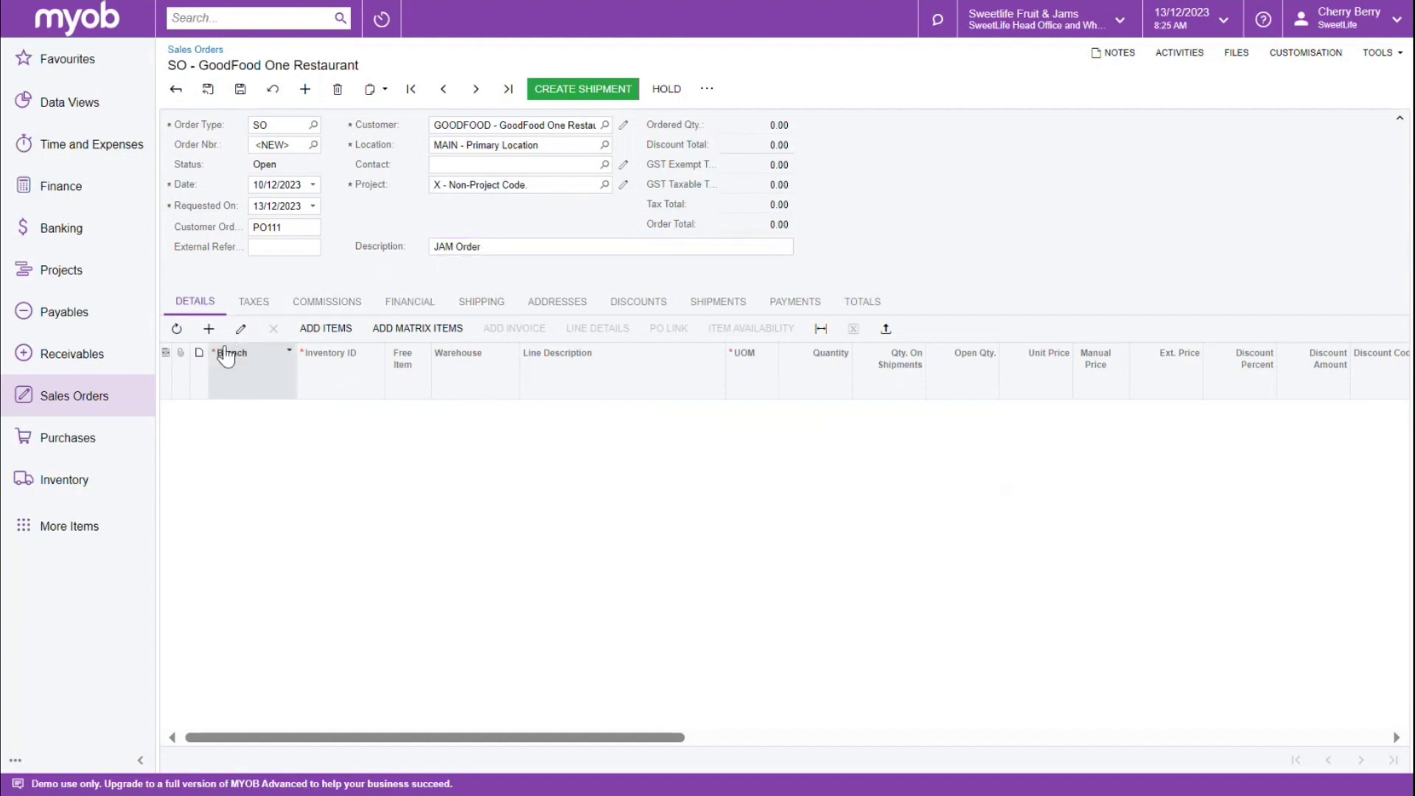
- Add a detail line to the order for inventory item APJAM08 (Apple Jam 8oz)
{"action": "left_click", "coordinate": [210, 328]}
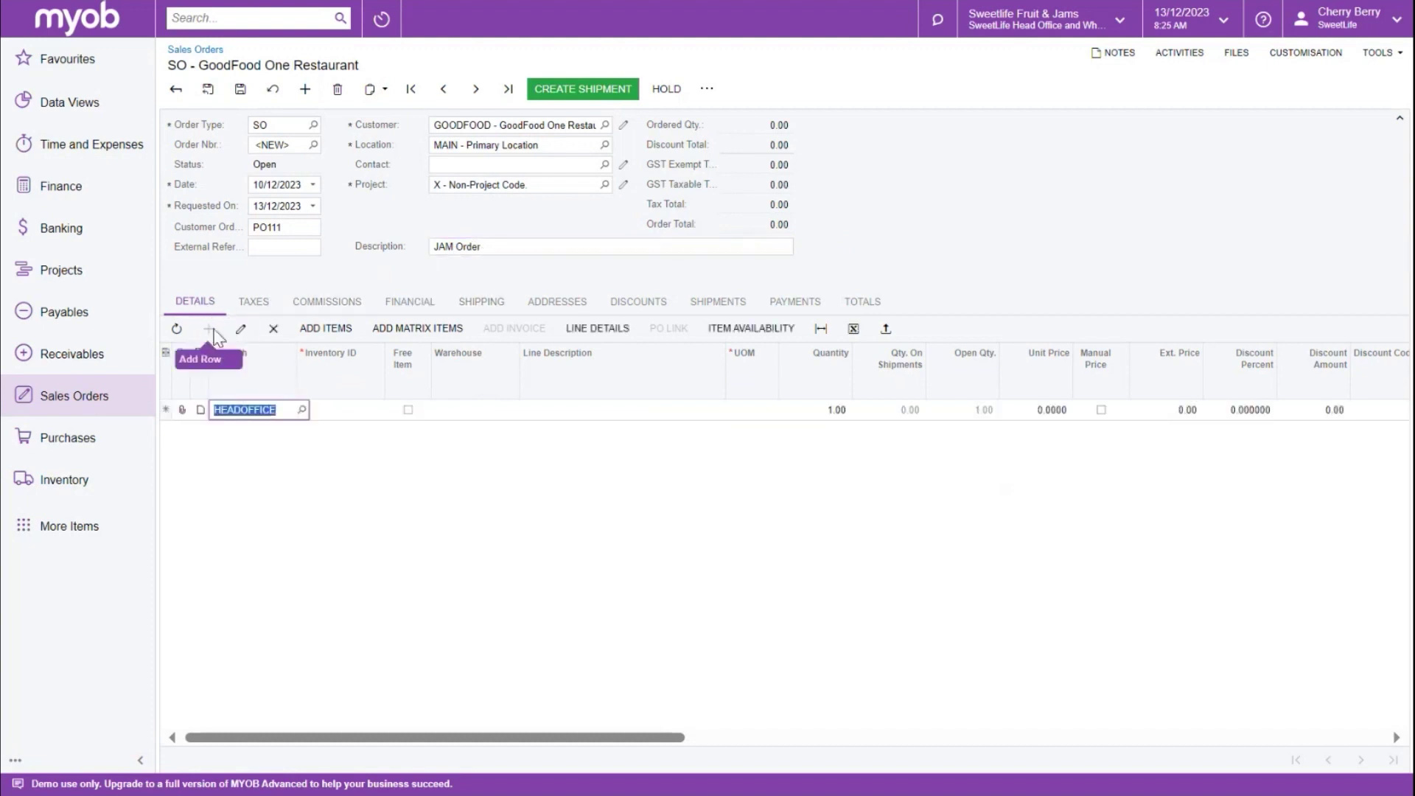
{"action": "key", "text": "Tab"}
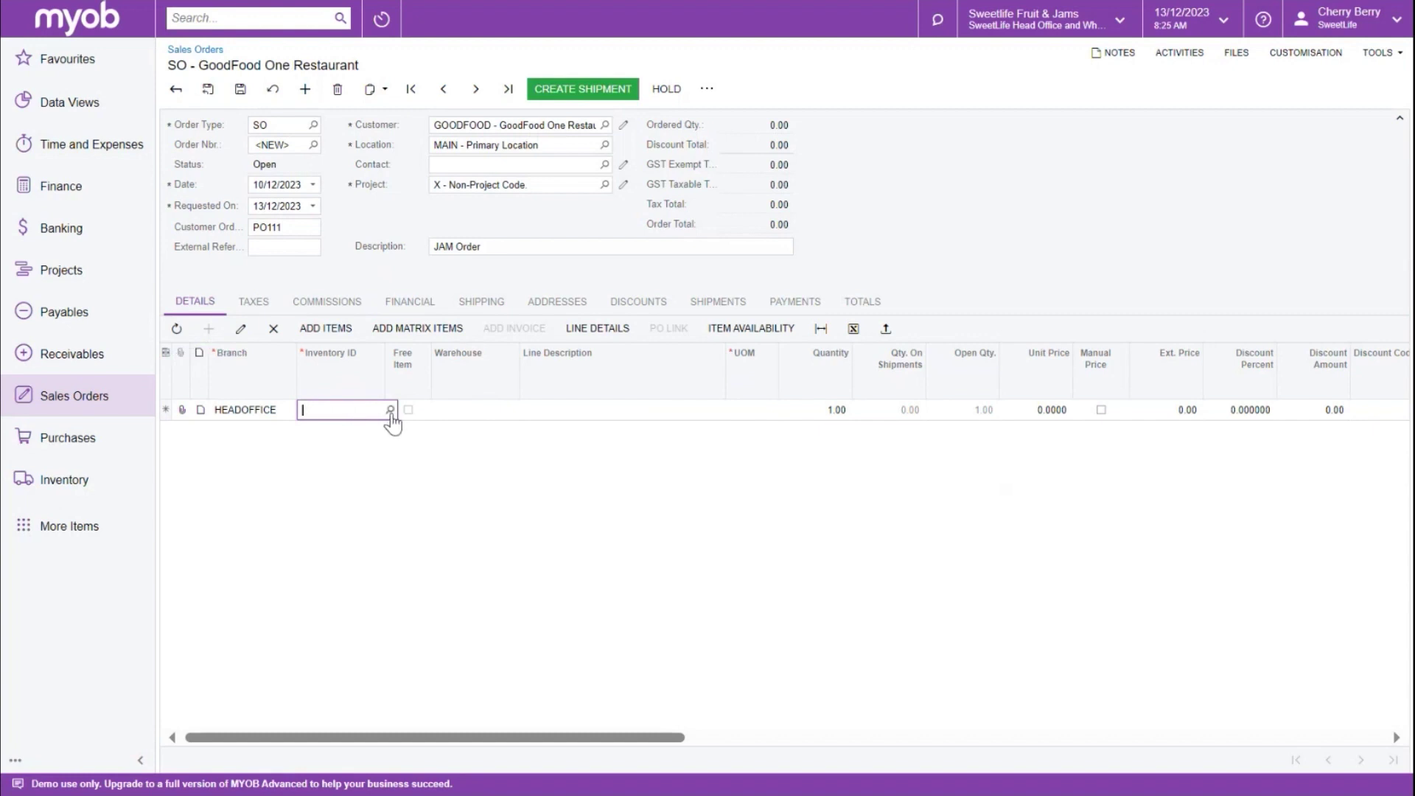
{"action": "type", "text": "apjam"}
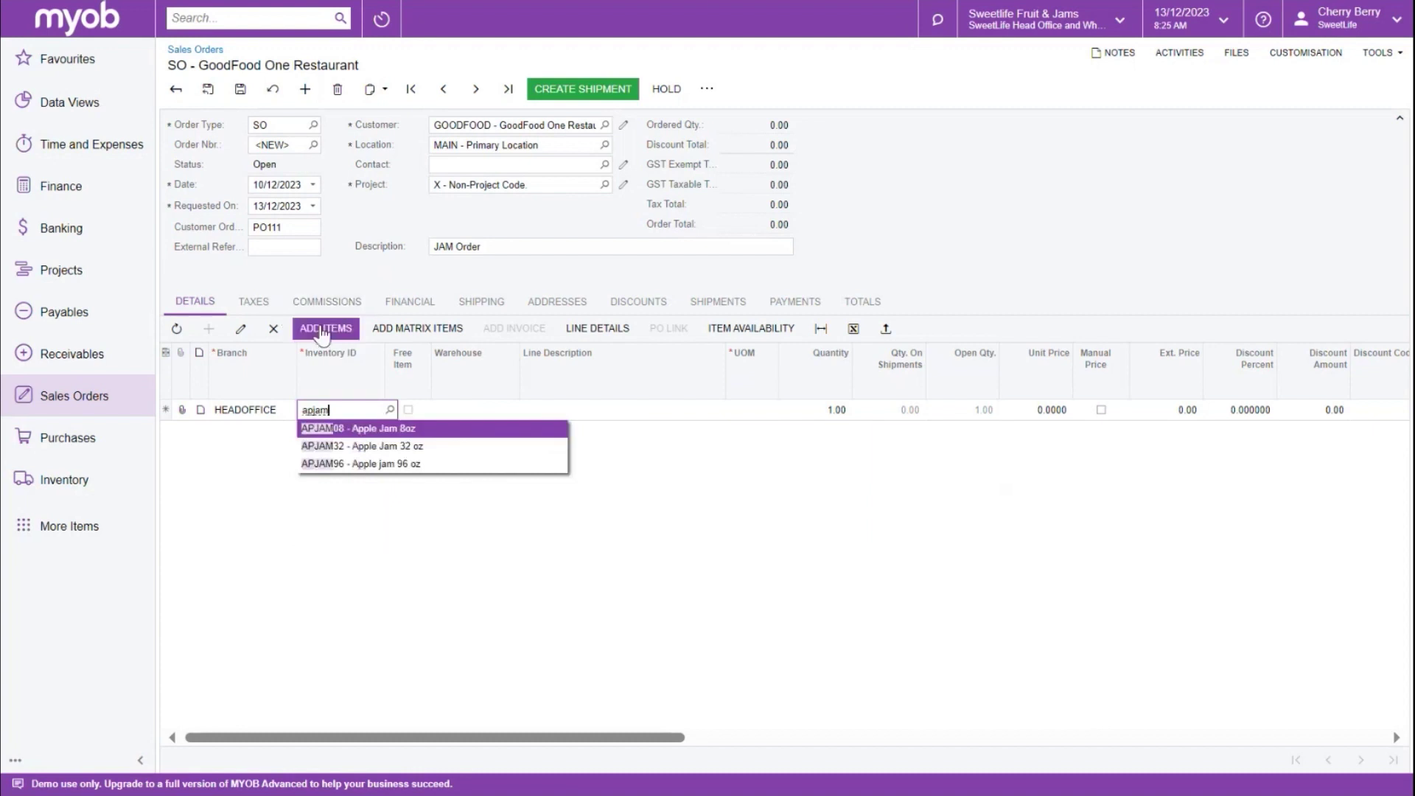
{"action": "left_click", "coordinate": [352, 436]}
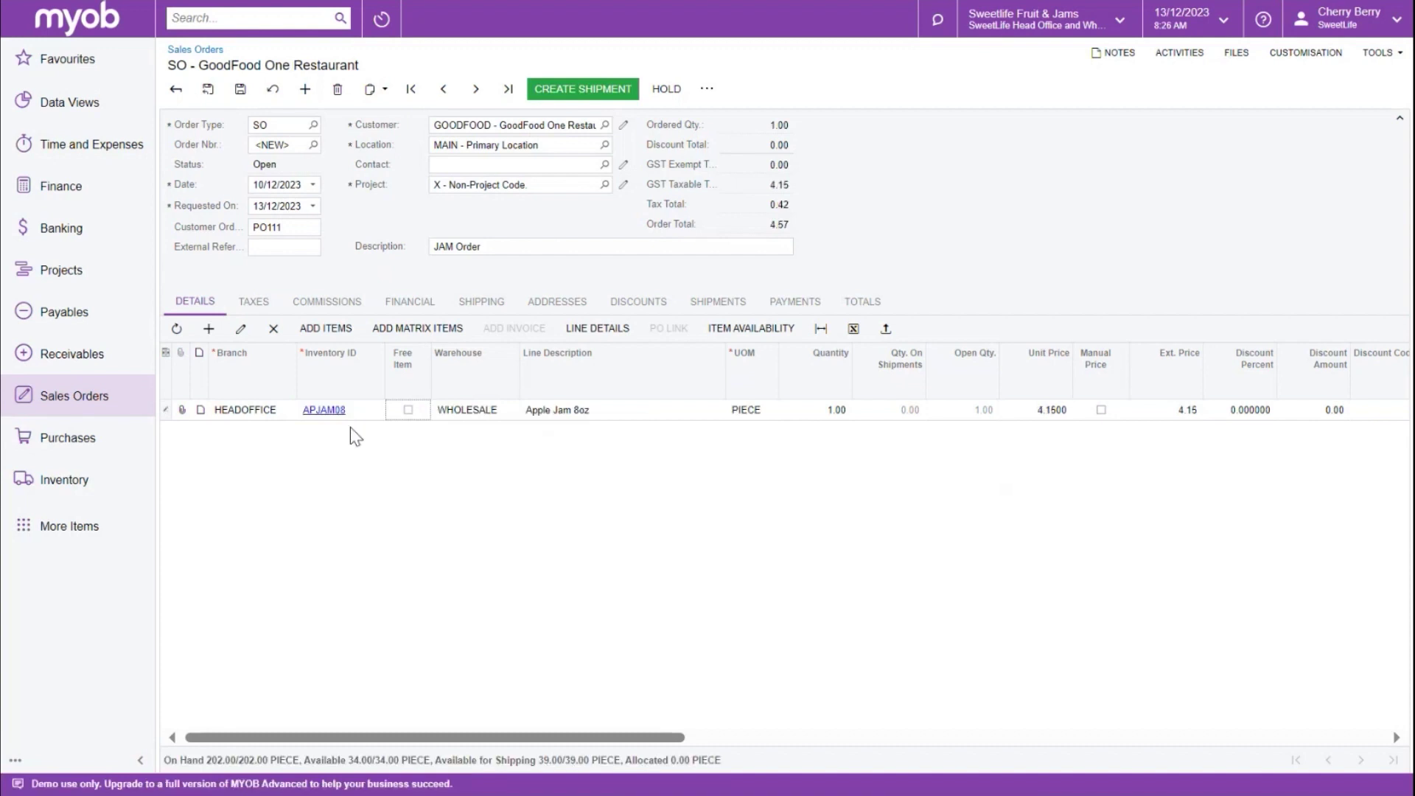
- Choose the WHOLESALE warehouse for the apple jam line and set its quantity to 10
{"action": "key", "text": "Tab"}
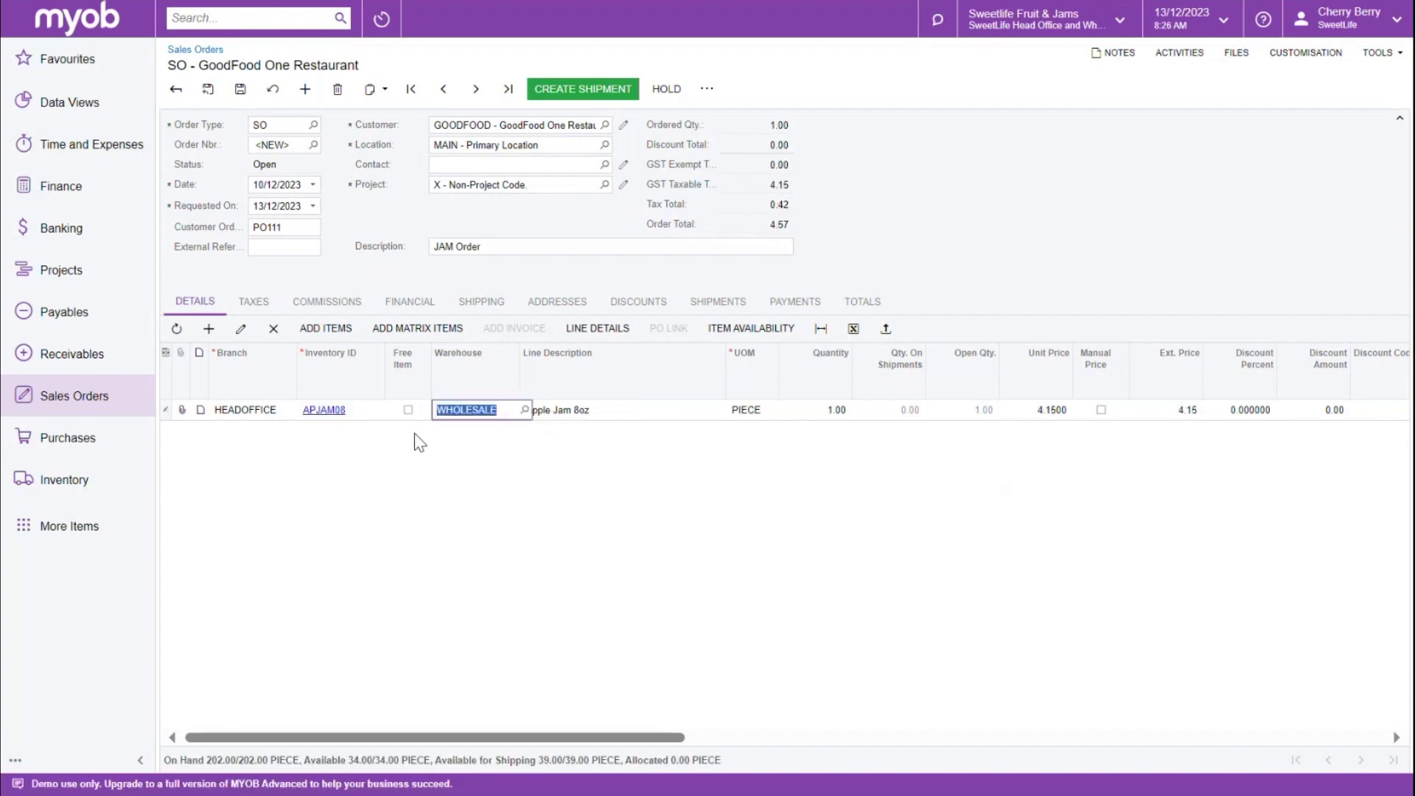
{"action": "left_click", "coordinate": [526, 409]}
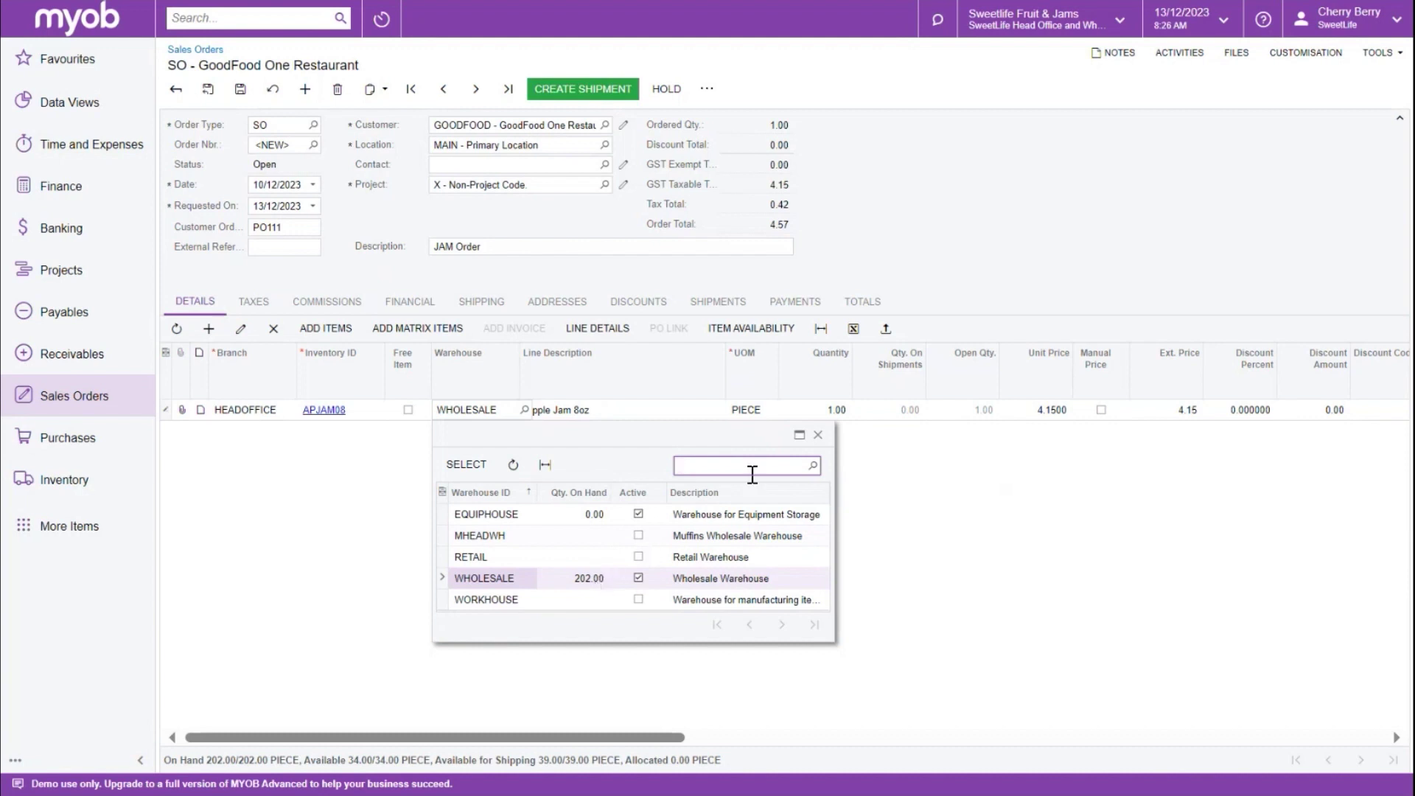
{"action": "double_click", "coordinate": [575, 578]}
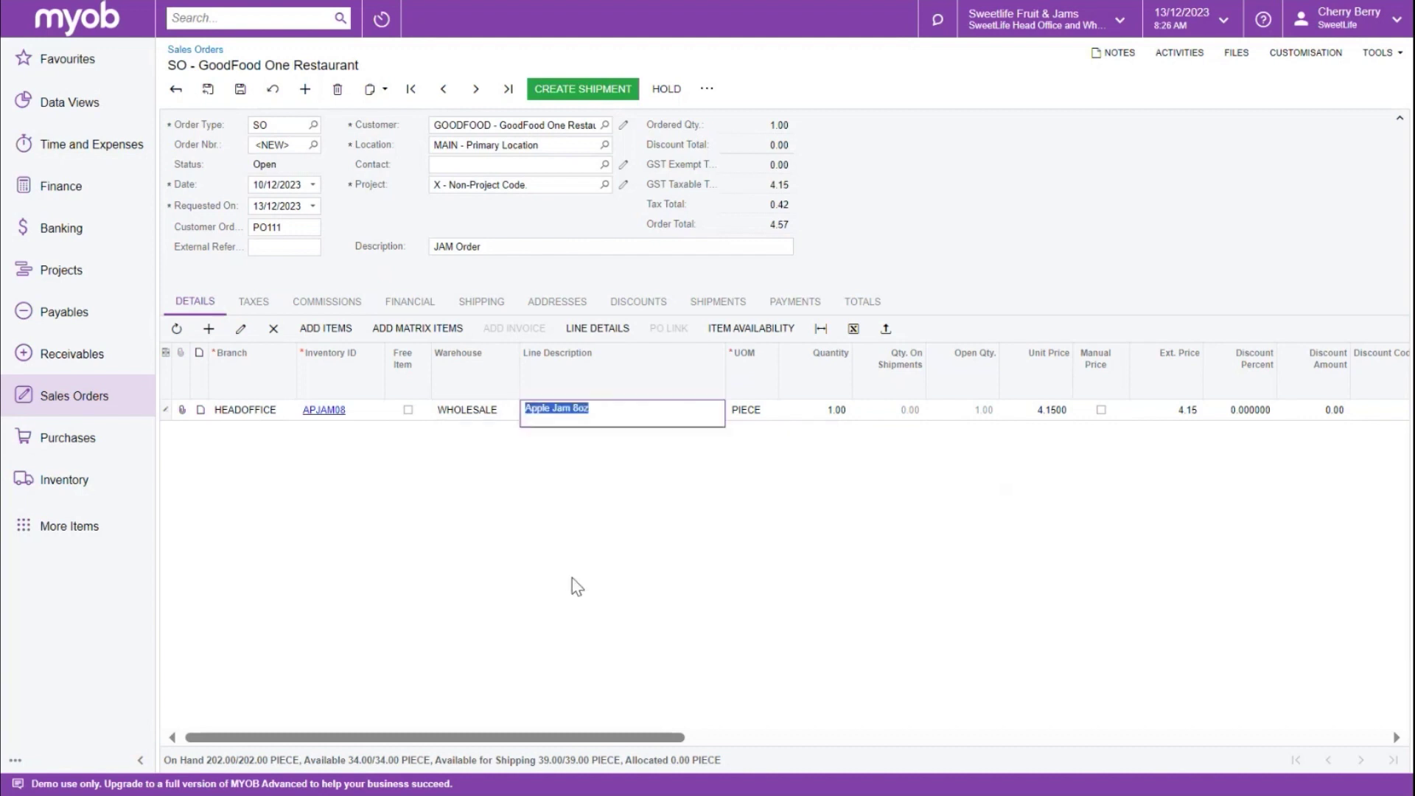
{"action": "key", "text": "Tab"}
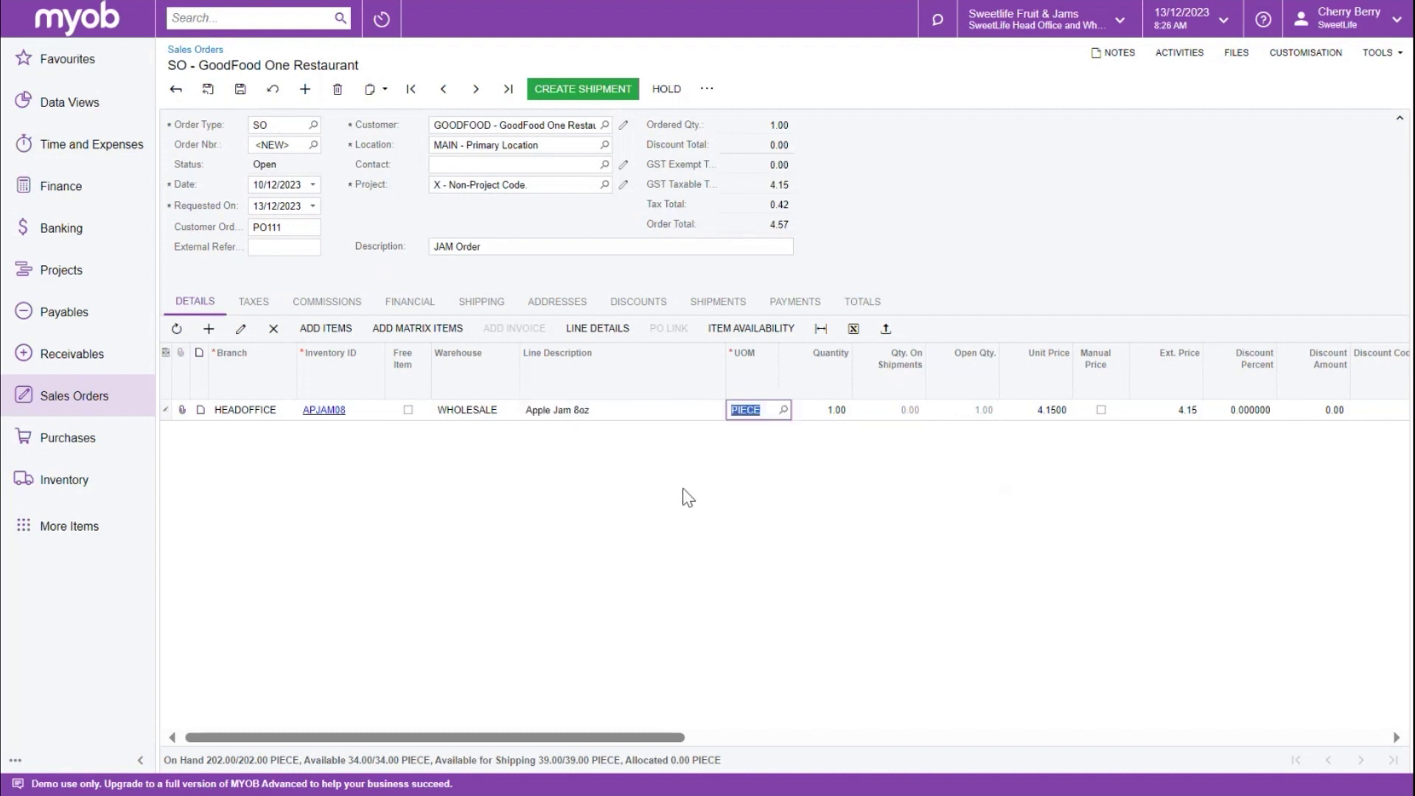
{"action": "key", "text": "Tab"}
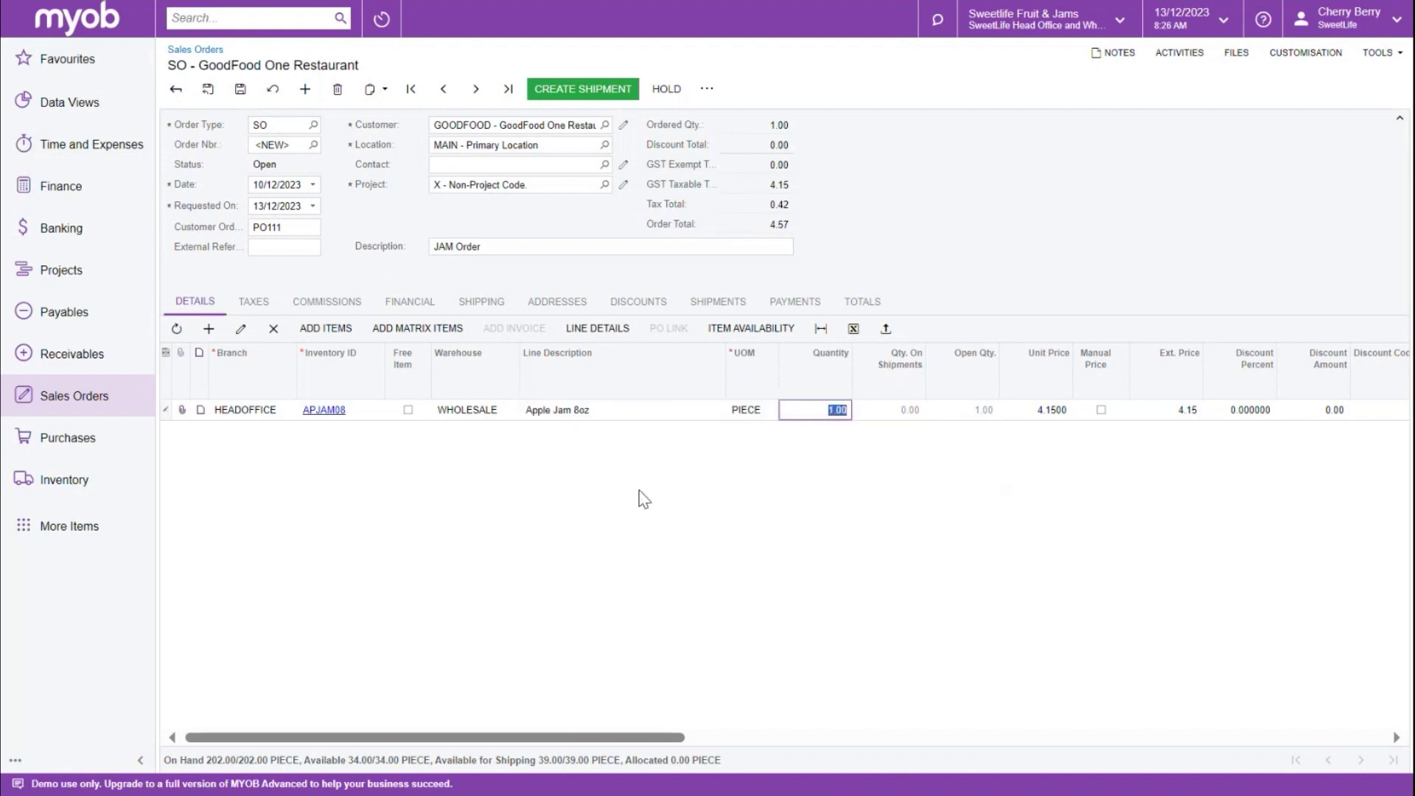
{"action": "type", "text": "10"}
{"action": "key", "text": "Tab"}
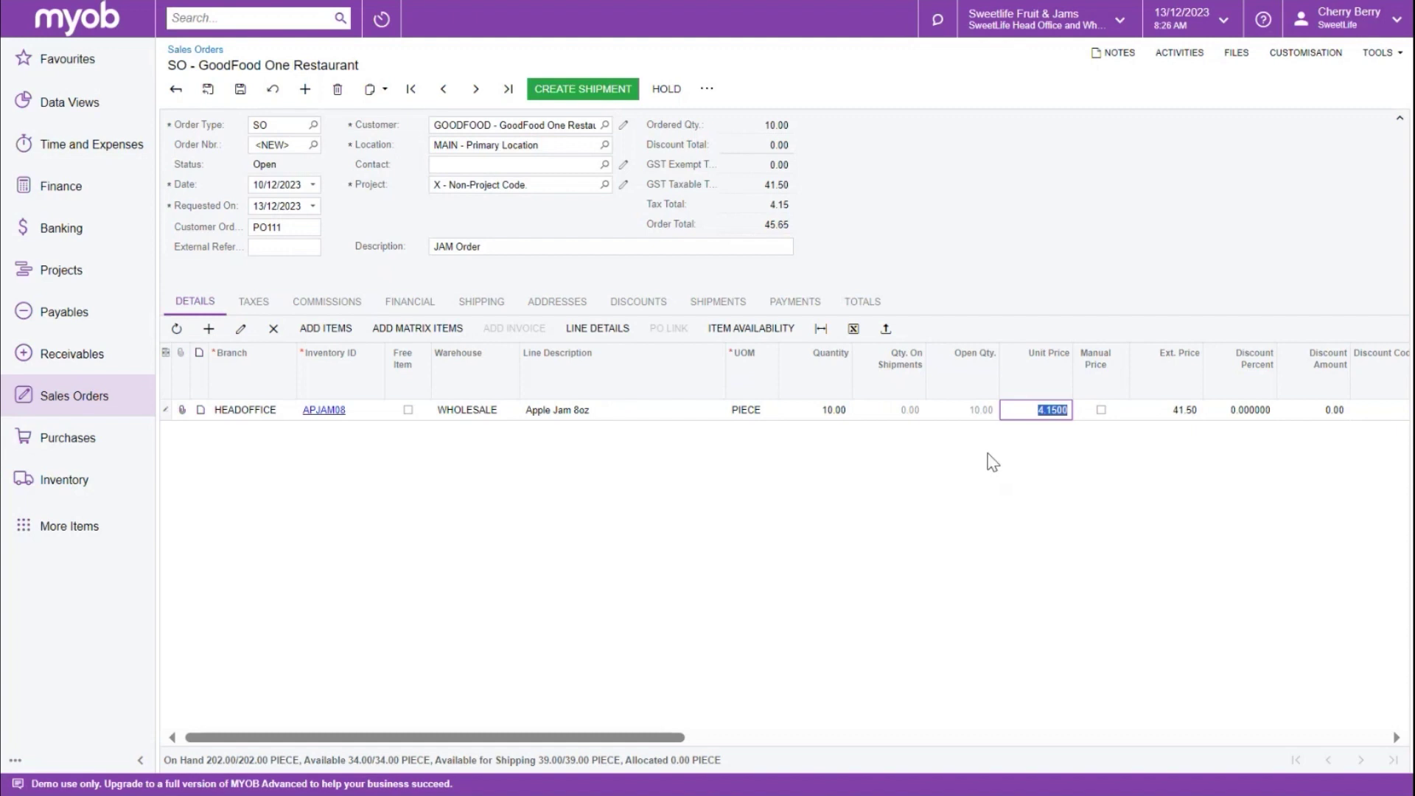
{"action": "key", "text": "Tab"}
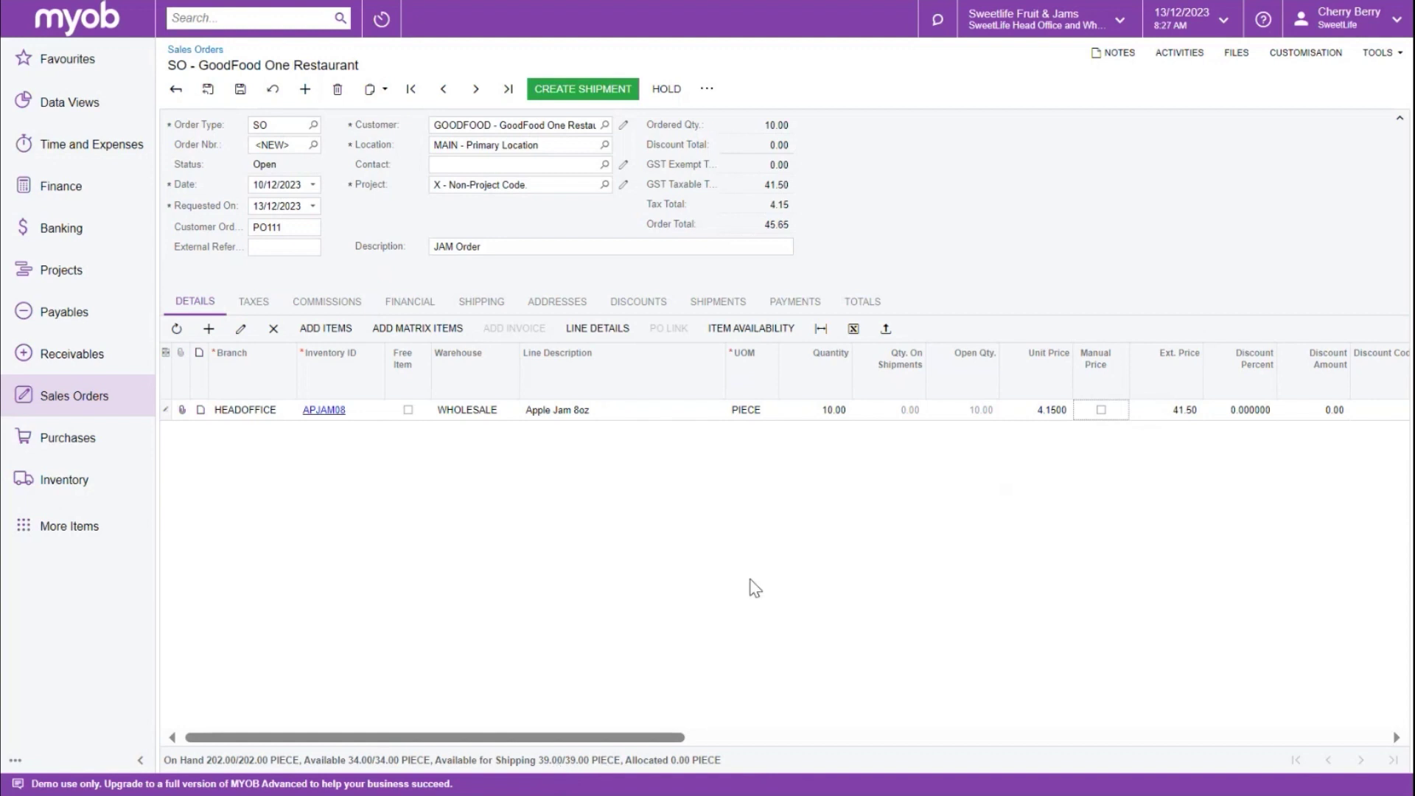
- Start adding another item through the inventory lookup and filter it to the WHOLESALE warehouse
{"action": "left_click", "coordinate": [209, 328]}
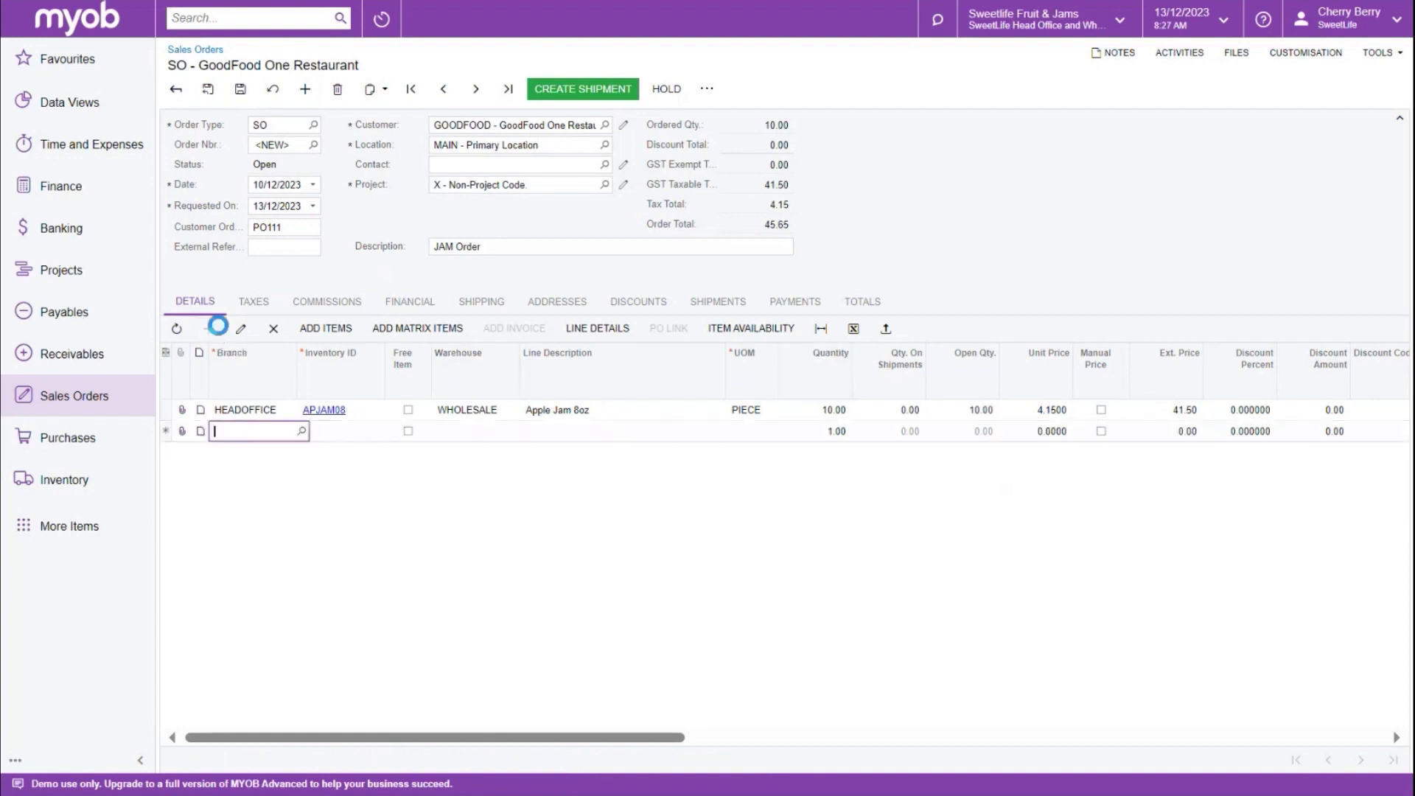
{"action": "left_click", "coordinate": [331, 330]}
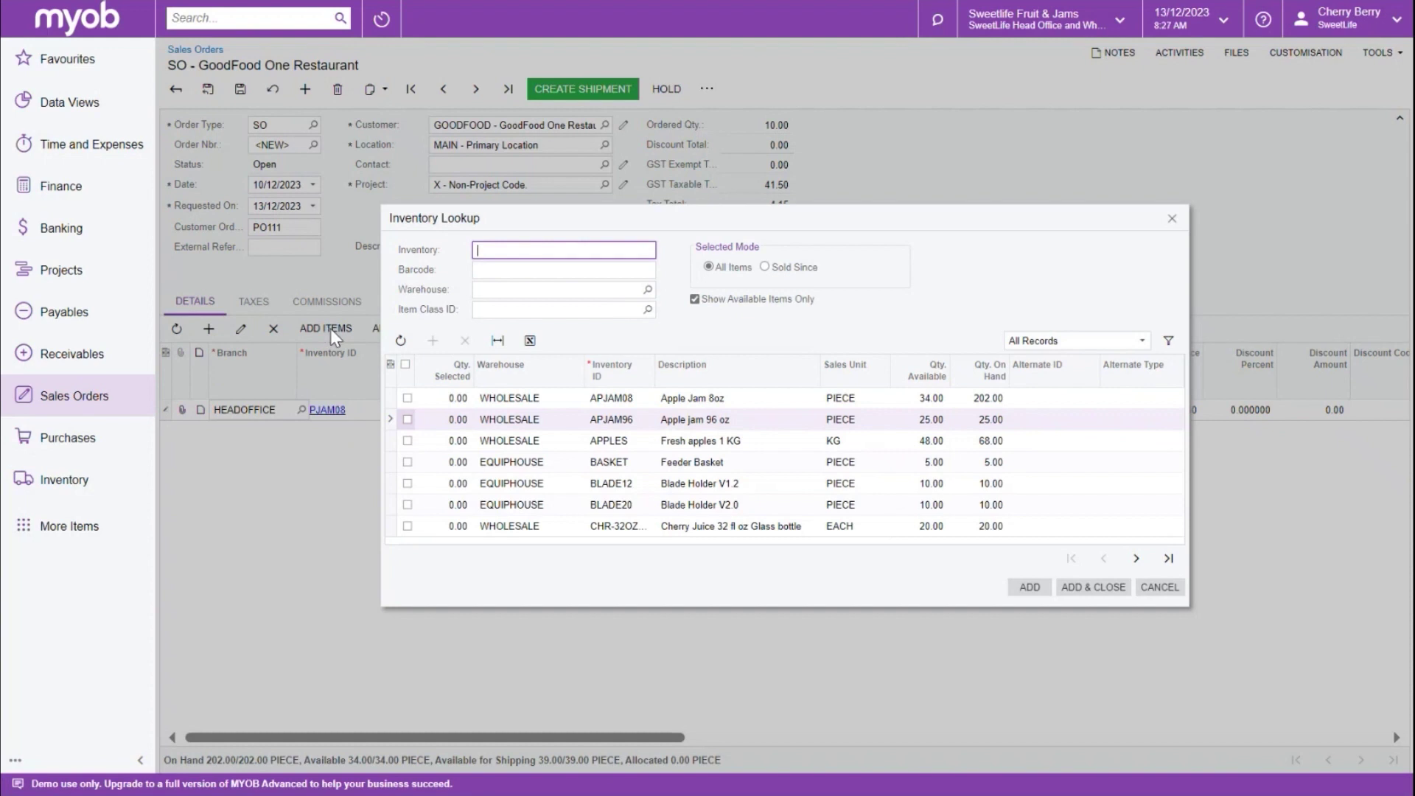
{"action": "left_click", "coordinate": [489, 287]}
{"action": "left_click", "coordinate": [647, 290]}
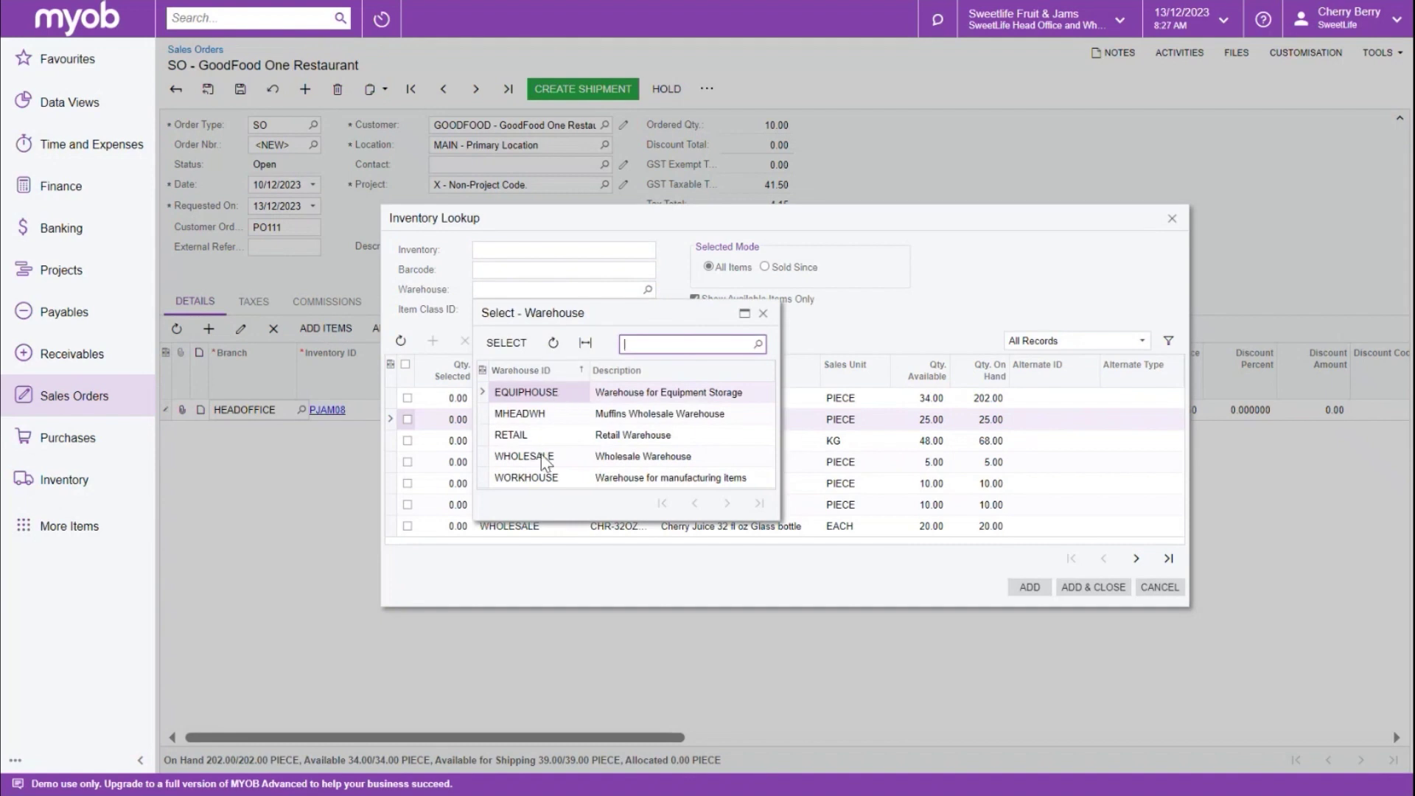
{"action": "double_click", "coordinate": [542, 455]}
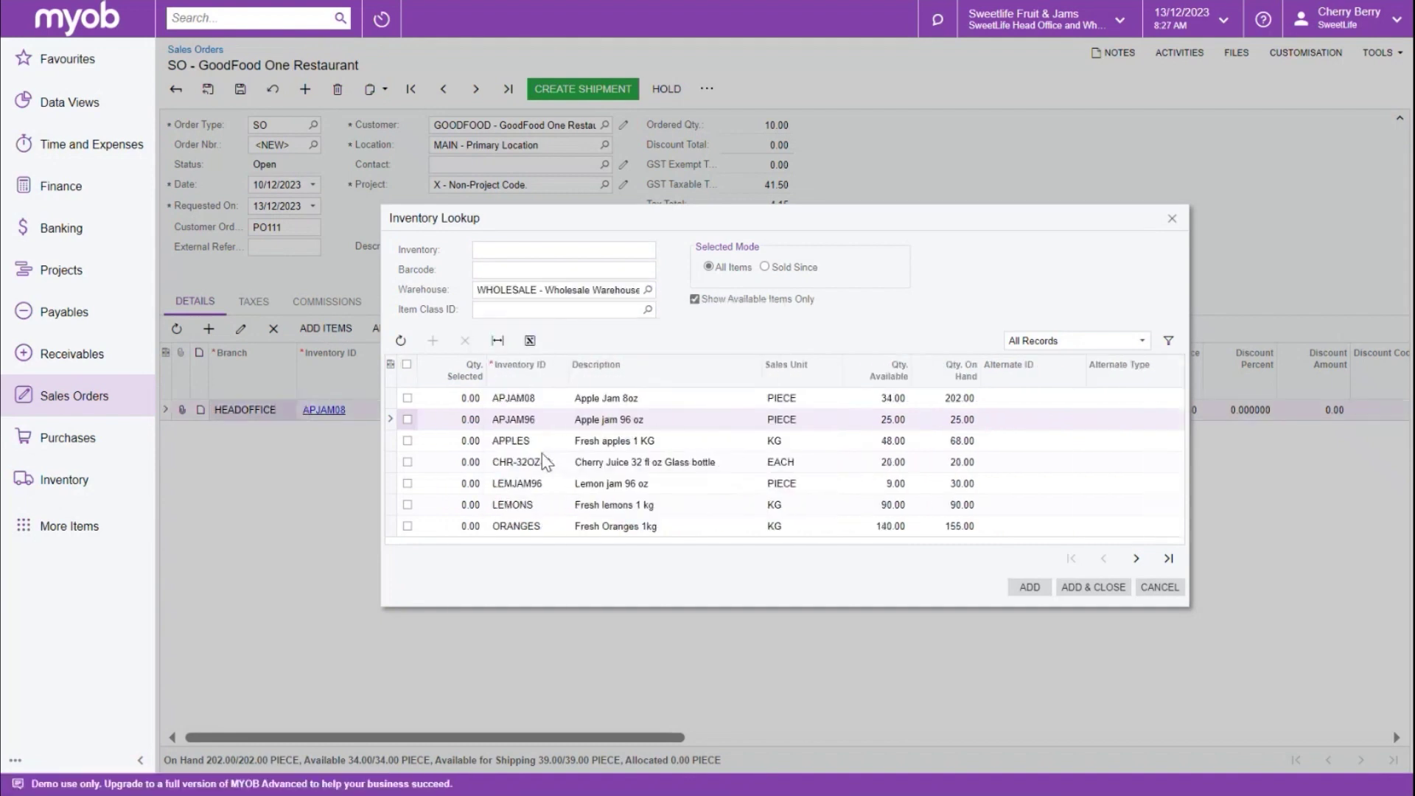
- Select ORJAM08 (Orange jam 8 oz) with a quantity of 5 and add it to the order
{"action": "left_click", "coordinate": [1136, 560]}
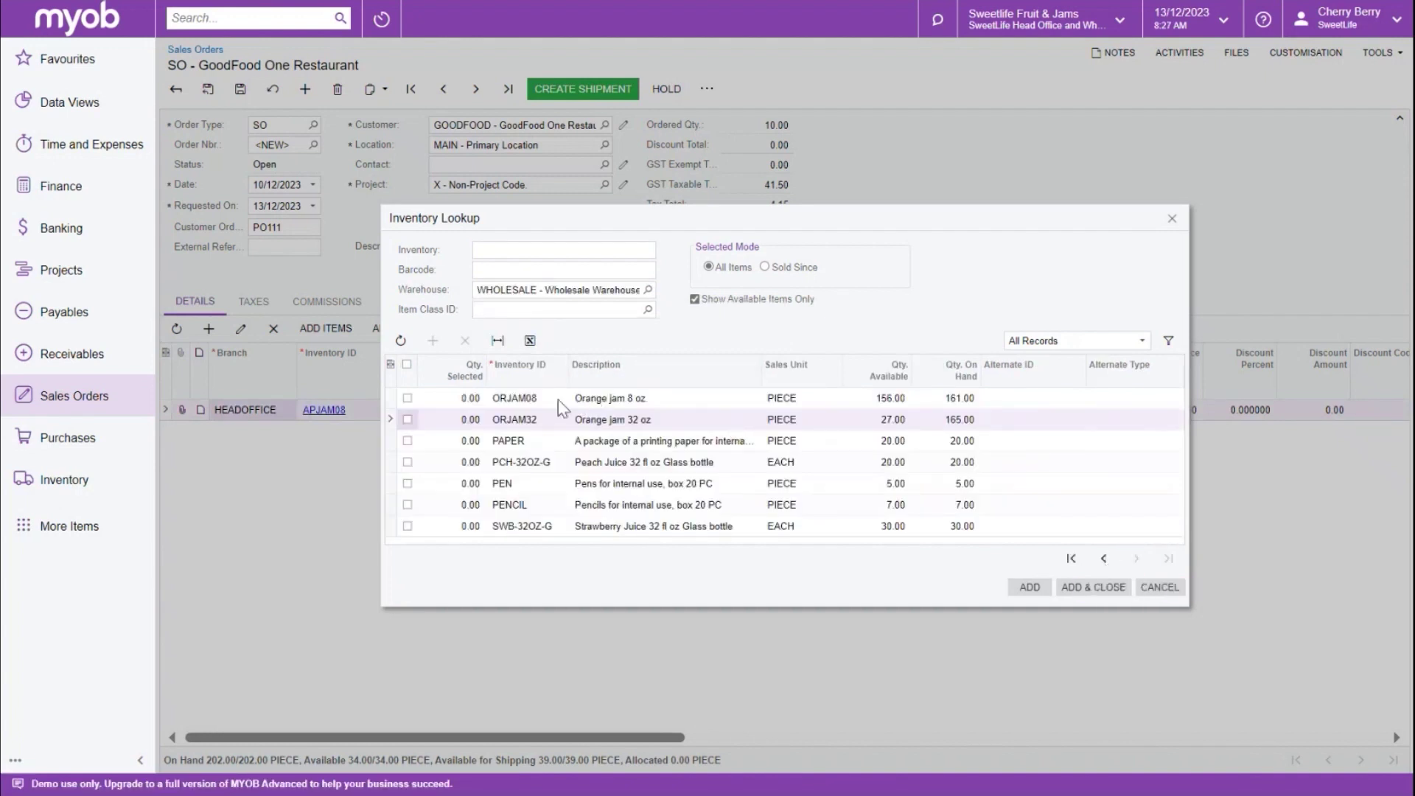
{"action": "left_click", "coordinate": [408, 398]}
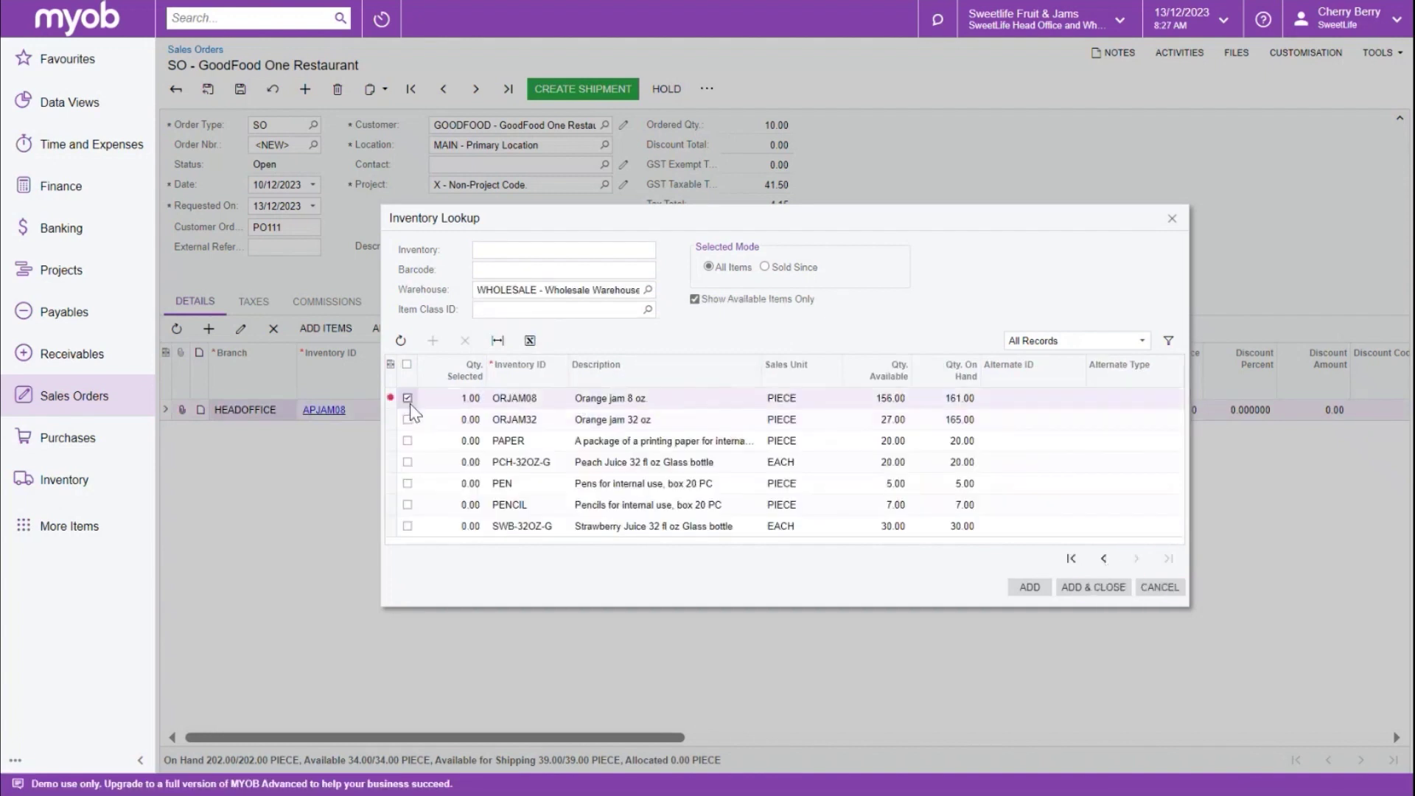
{"action": "left_click", "coordinate": [465, 399]}
{"action": "type", "text": "5"}
{"action": "key", "text": "Return"}
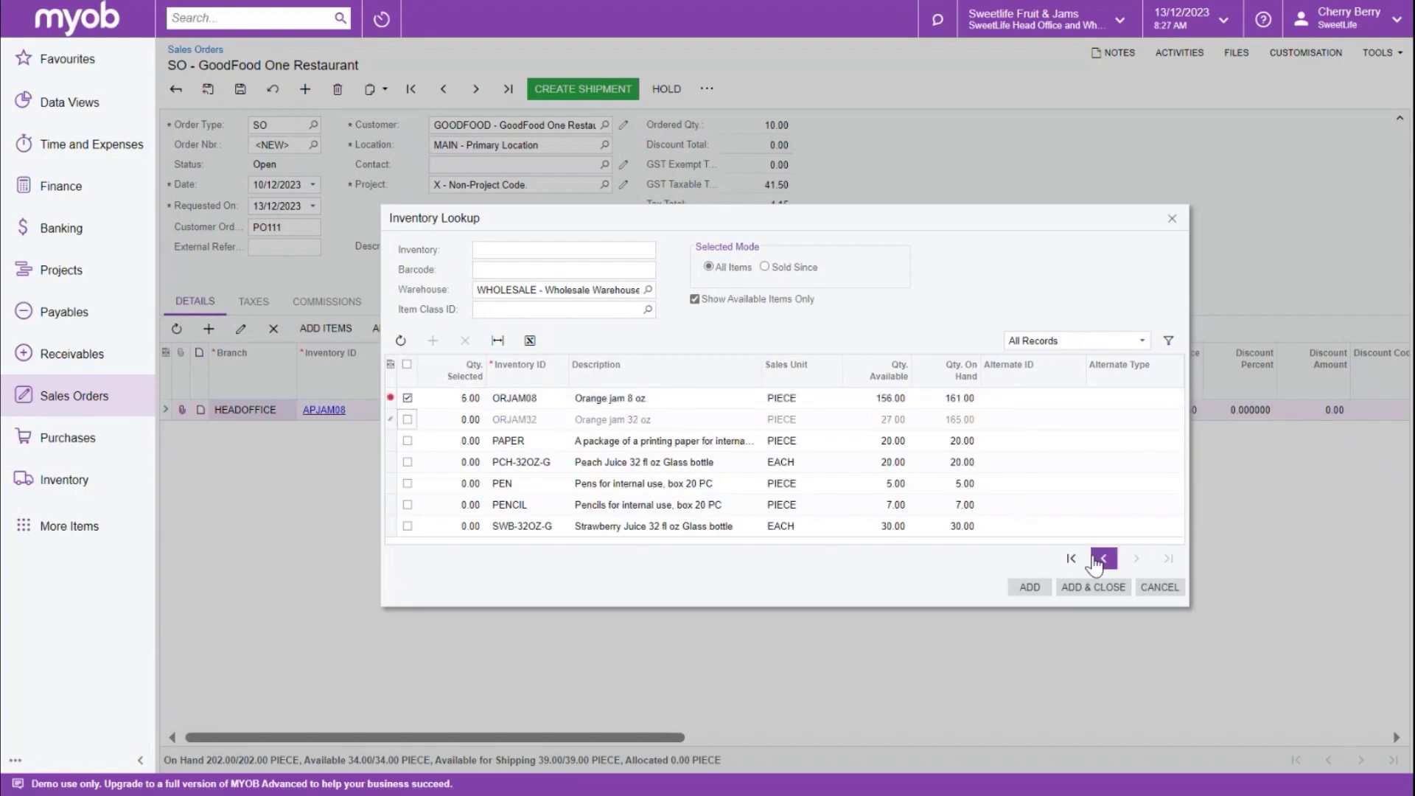
{"action": "left_click", "coordinate": [1092, 588]}
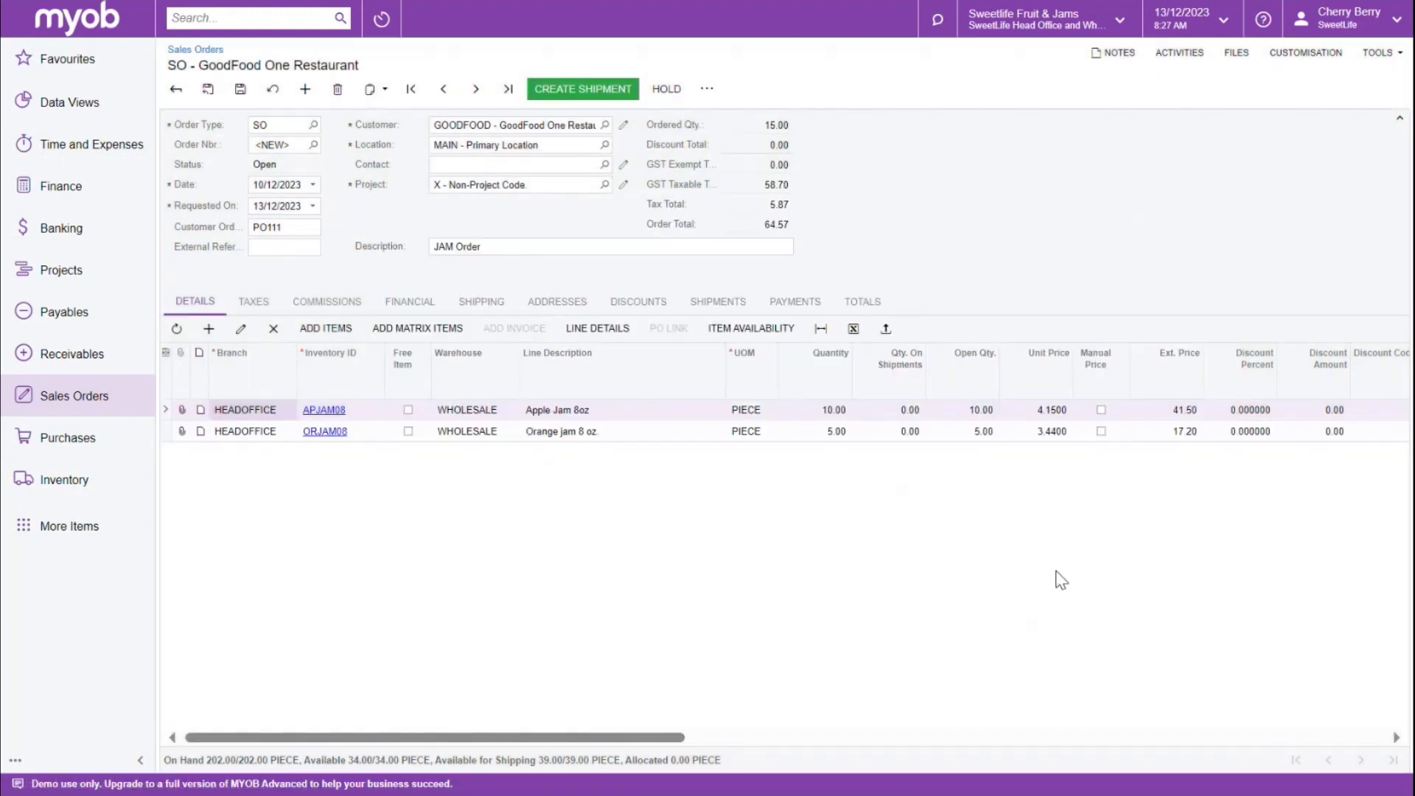
- Examine the orange jam line's quantity and unit price, and the order's taxes, commissions, financial, shipping, addresses, discounts, shipments, payments and totals information
{"action": "left_click", "coordinate": [828, 435]}
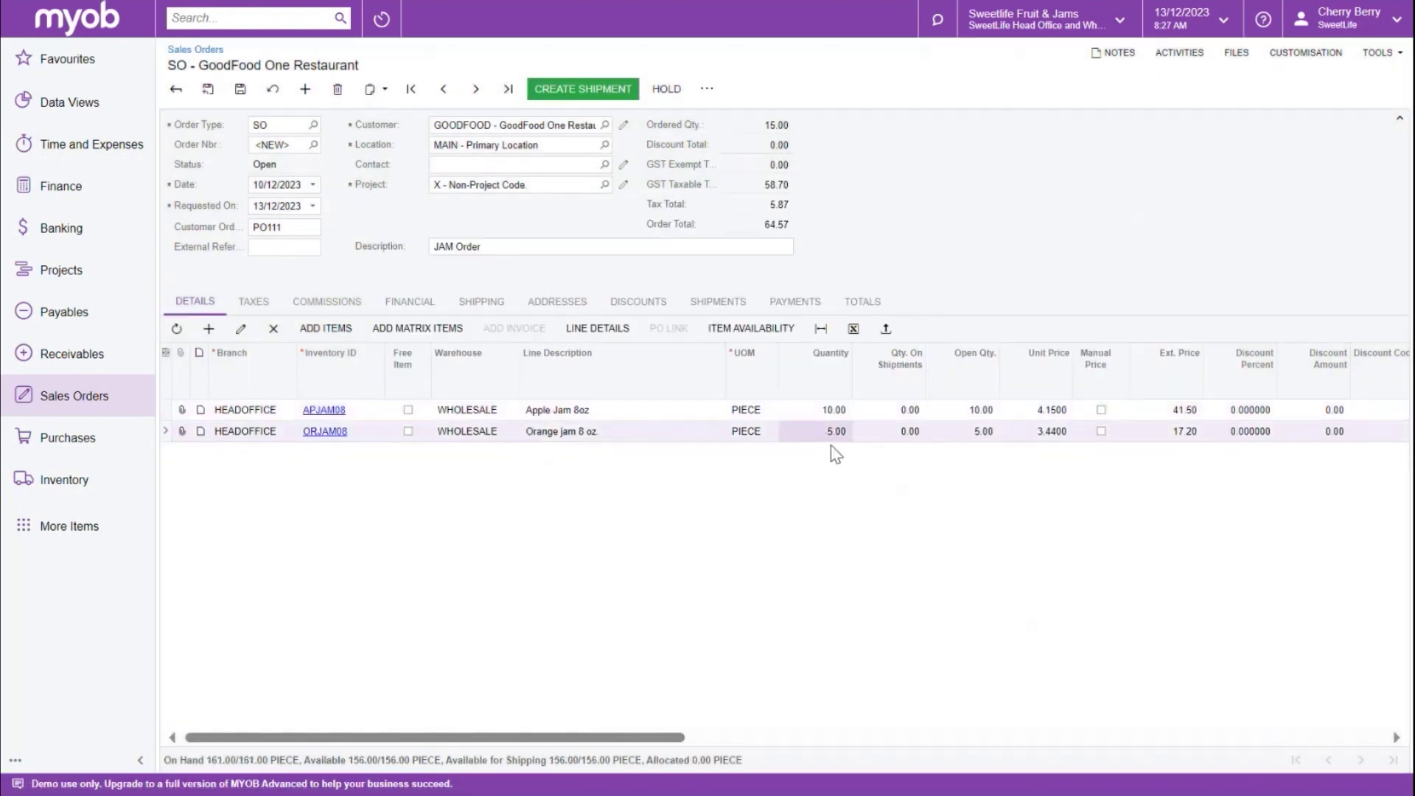
{"action": "left_click", "coordinate": [1061, 439]}
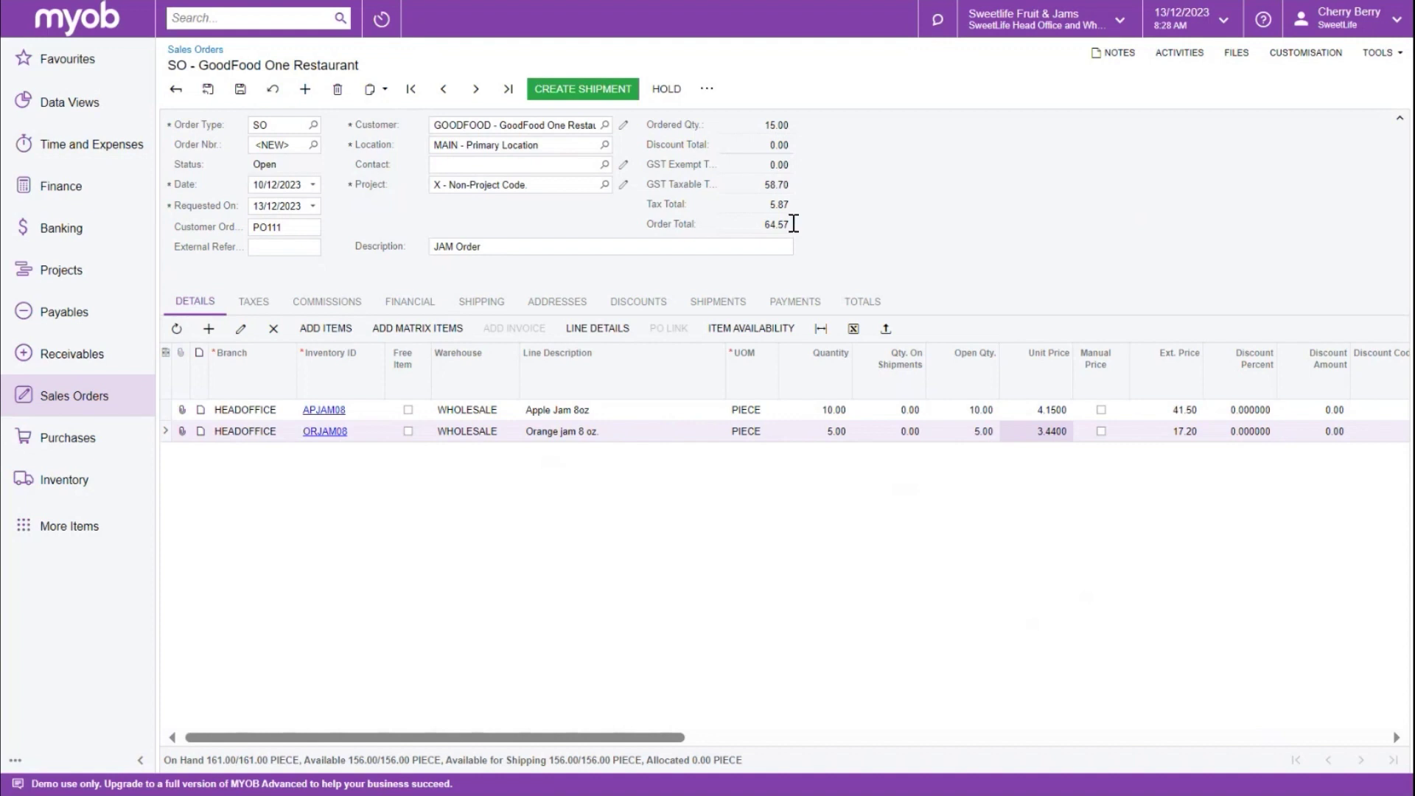
{"action": "left_click", "coordinate": [264, 304]}
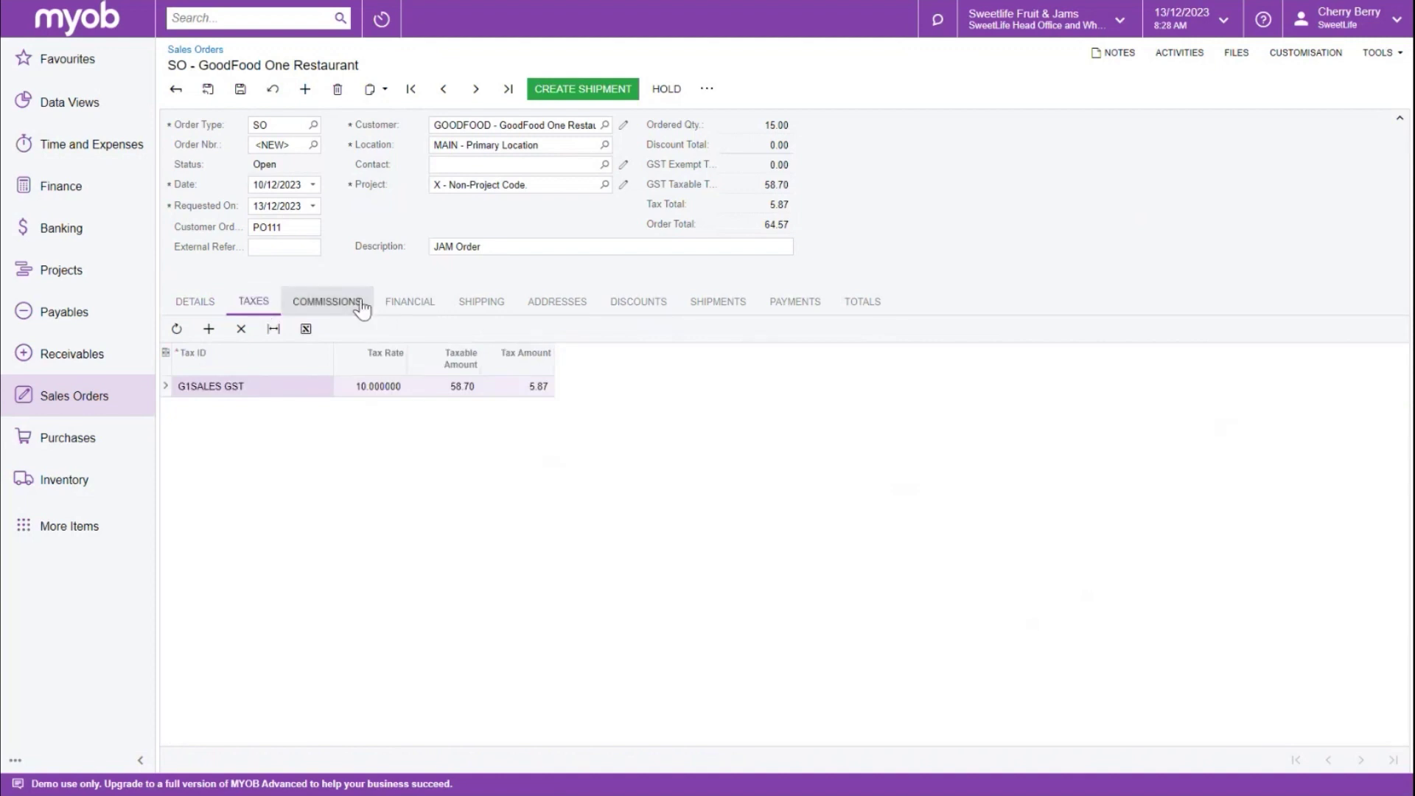
{"action": "left_click", "coordinate": [360, 302]}
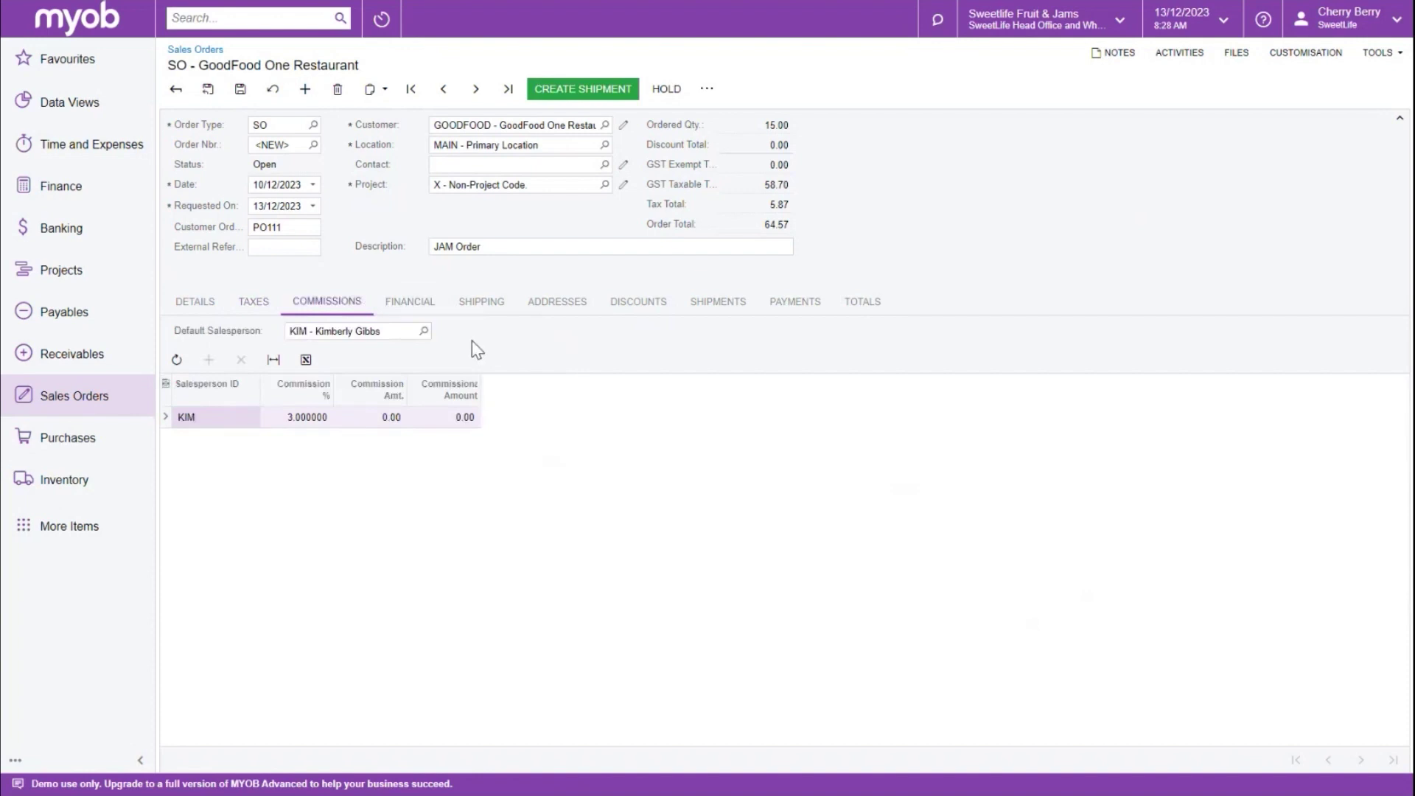
{"action": "left_click", "coordinate": [428, 303]}
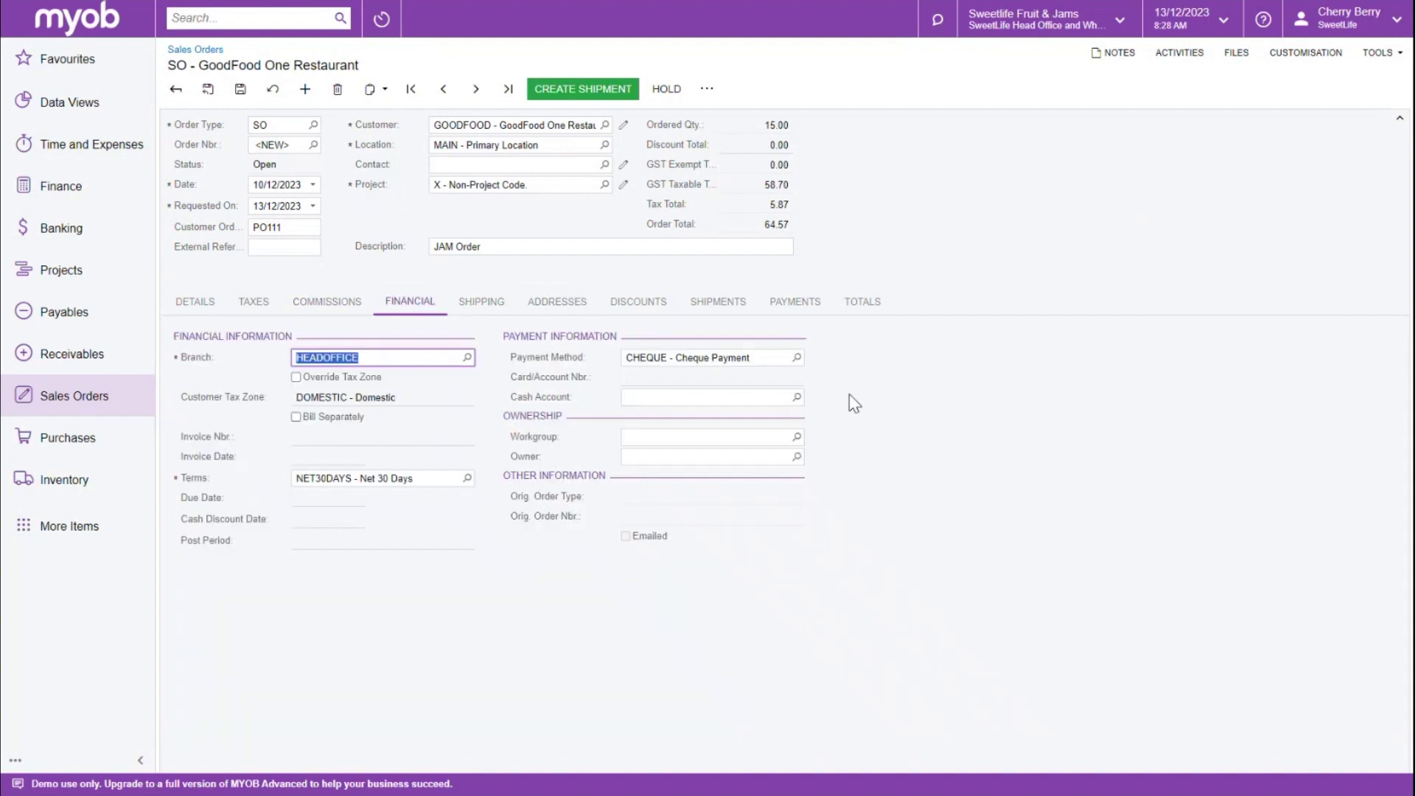
{"action": "left_click", "coordinate": [509, 304]}
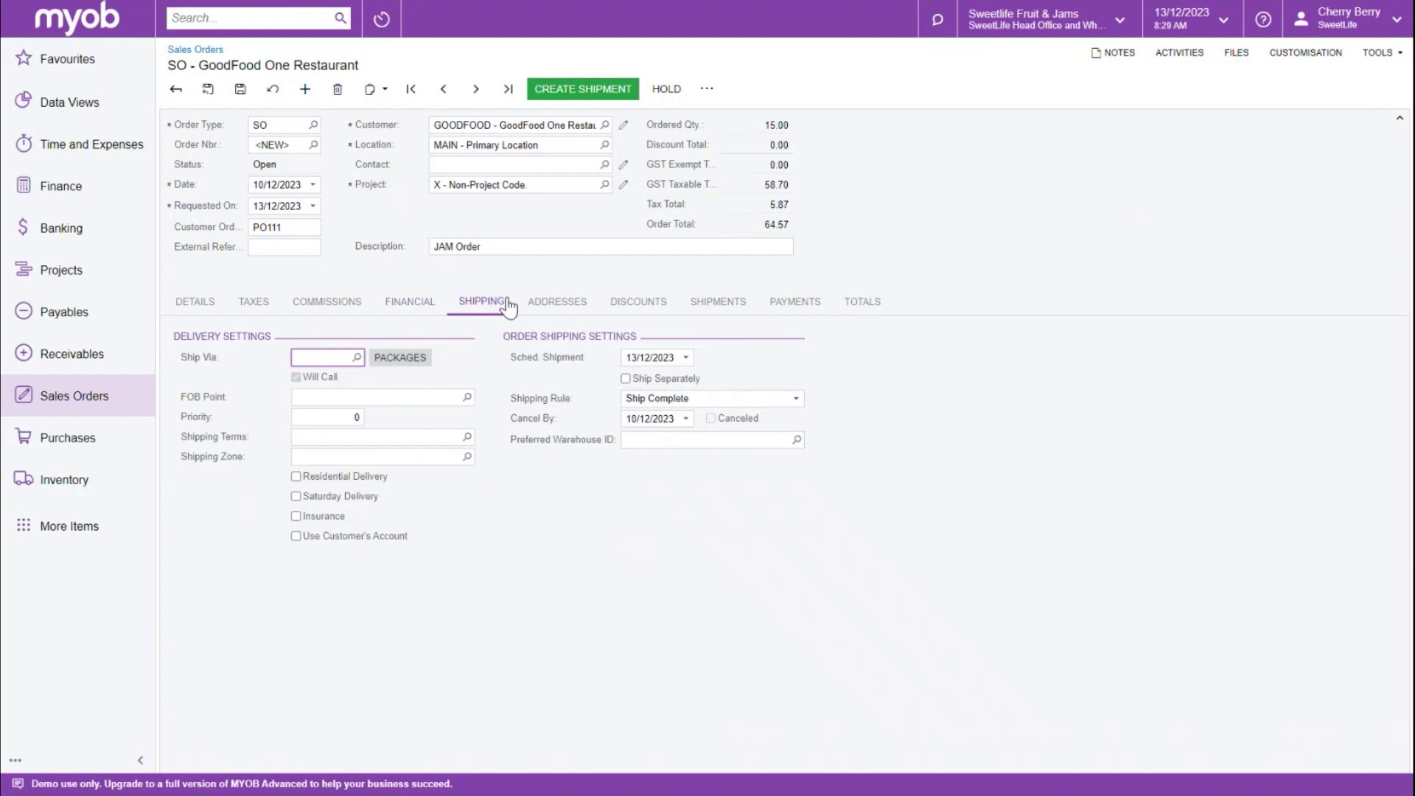
{"action": "left_click", "coordinate": [555, 302]}
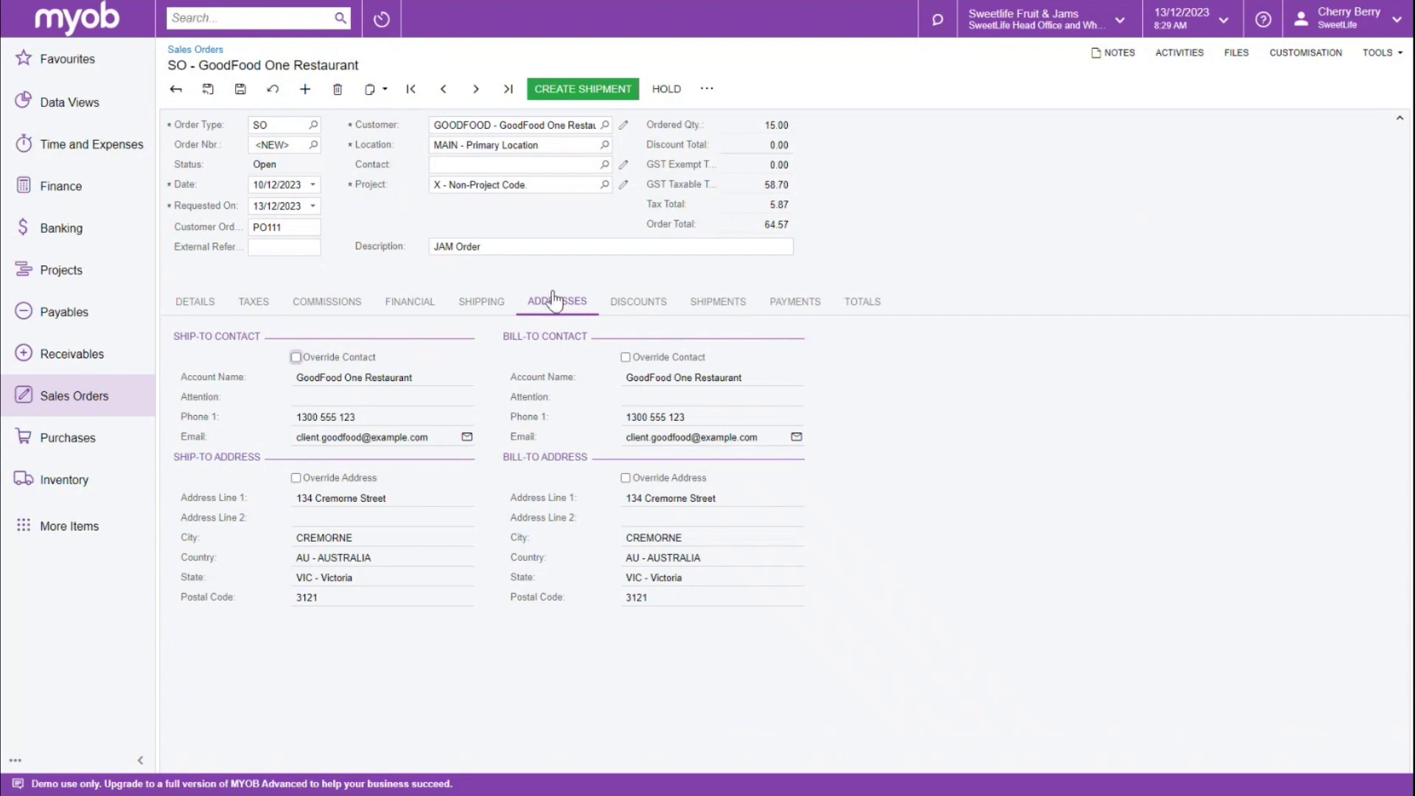
{"action": "left_click", "coordinate": [664, 309]}
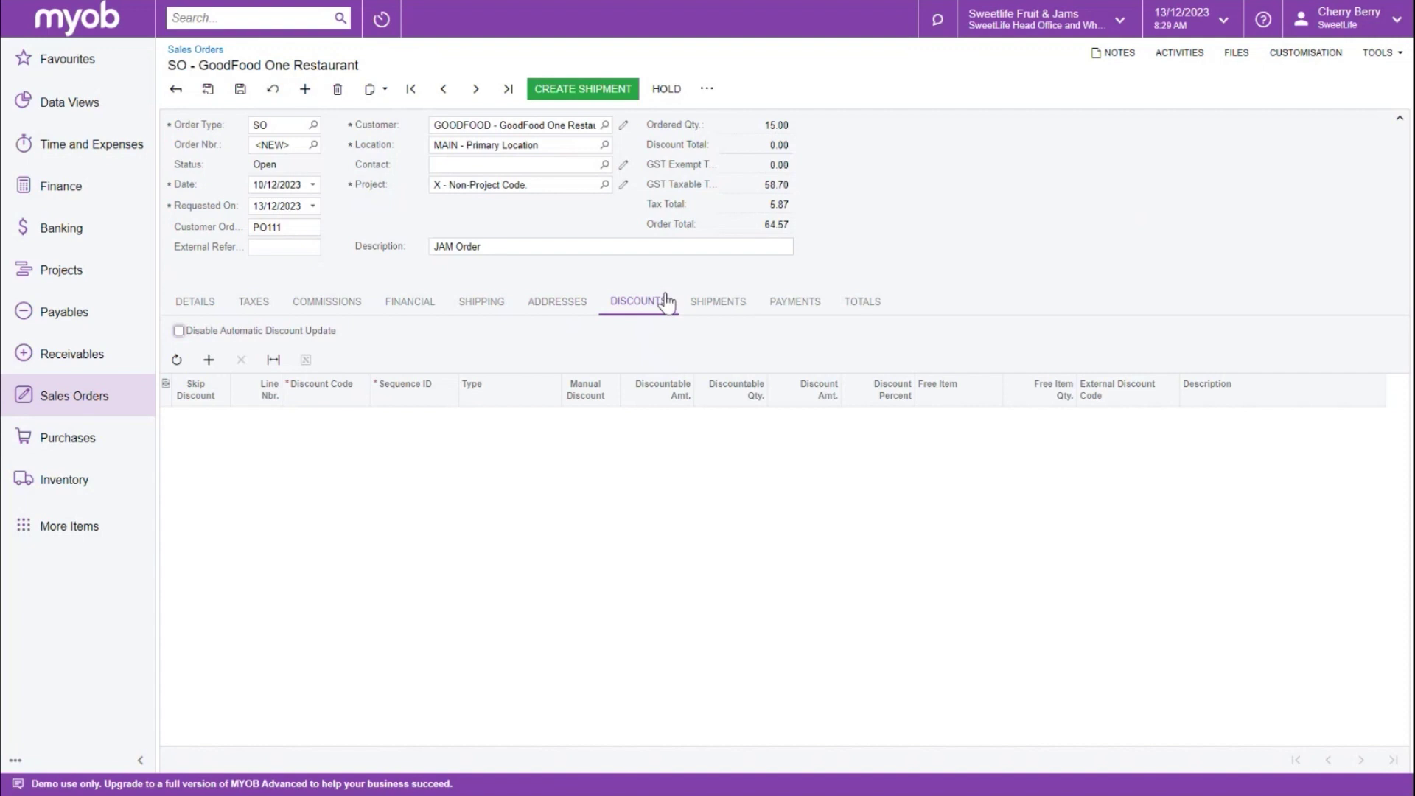
{"action": "left_click", "coordinate": [724, 308]}
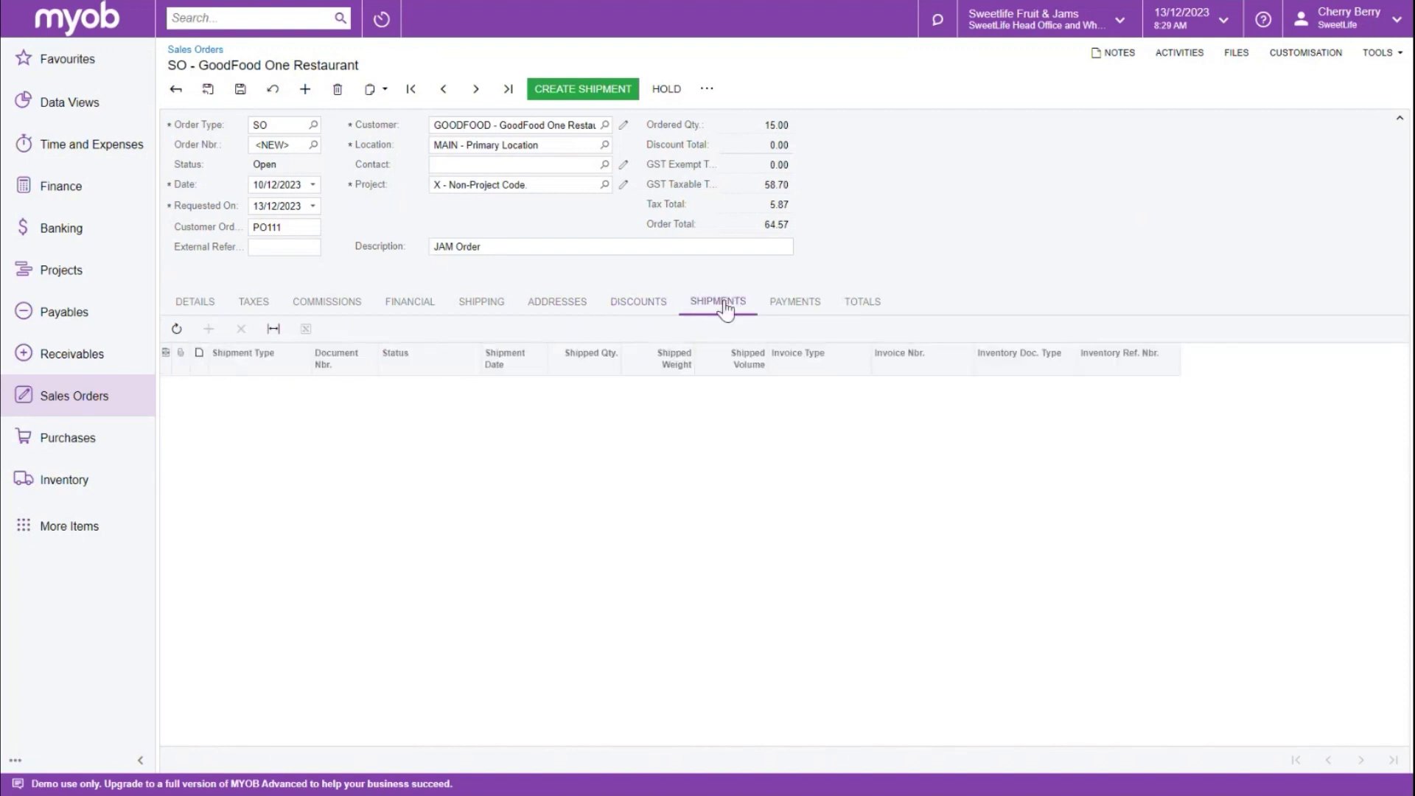
{"action": "left_click", "coordinate": [799, 306]}
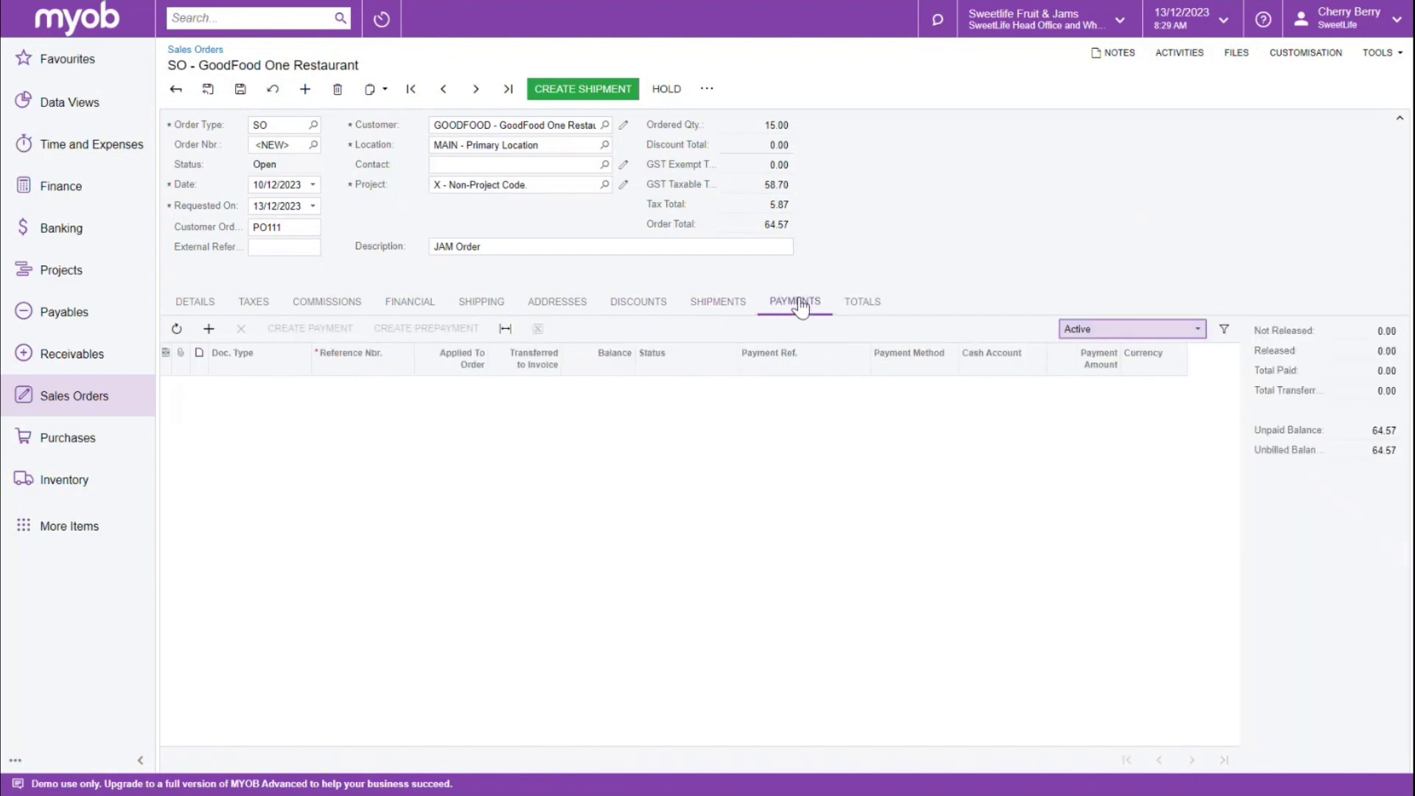
{"action": "left_click", "coordinate": [877, 309]}
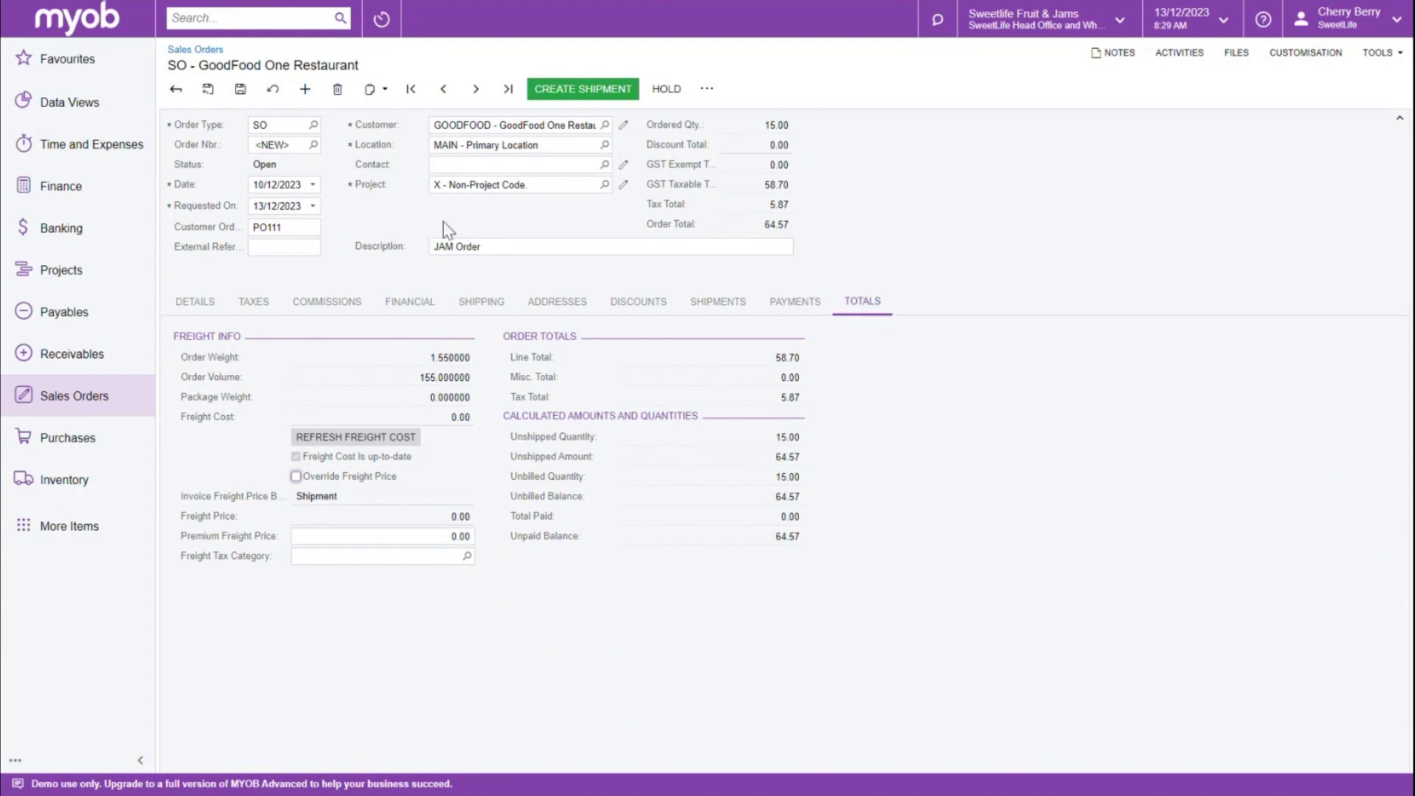
- Return to the order's line details, save the sales order and select its order number
{"action": "left_click", "coordinate": [208, 312]}
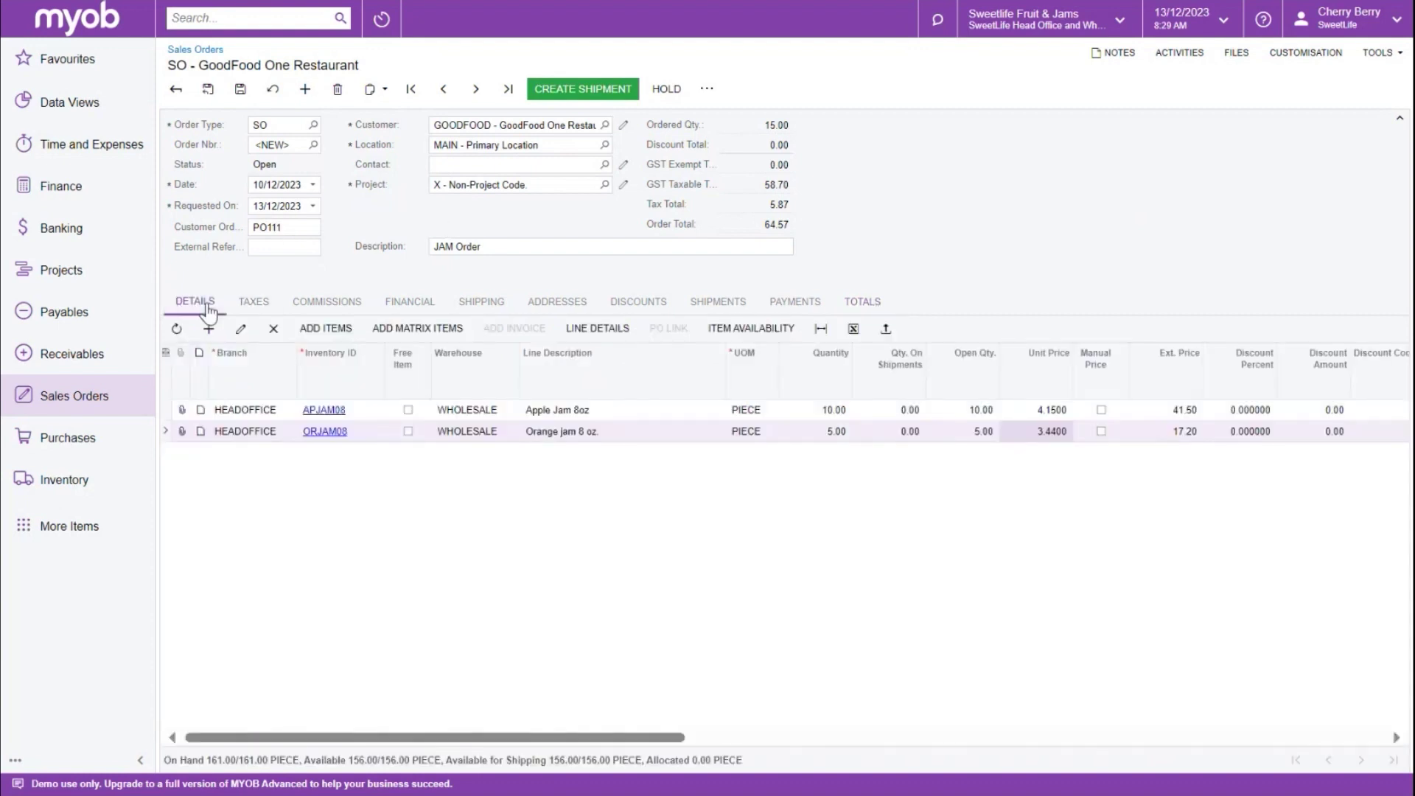
{"action": "left_click", "coordinate": [239, 90]}
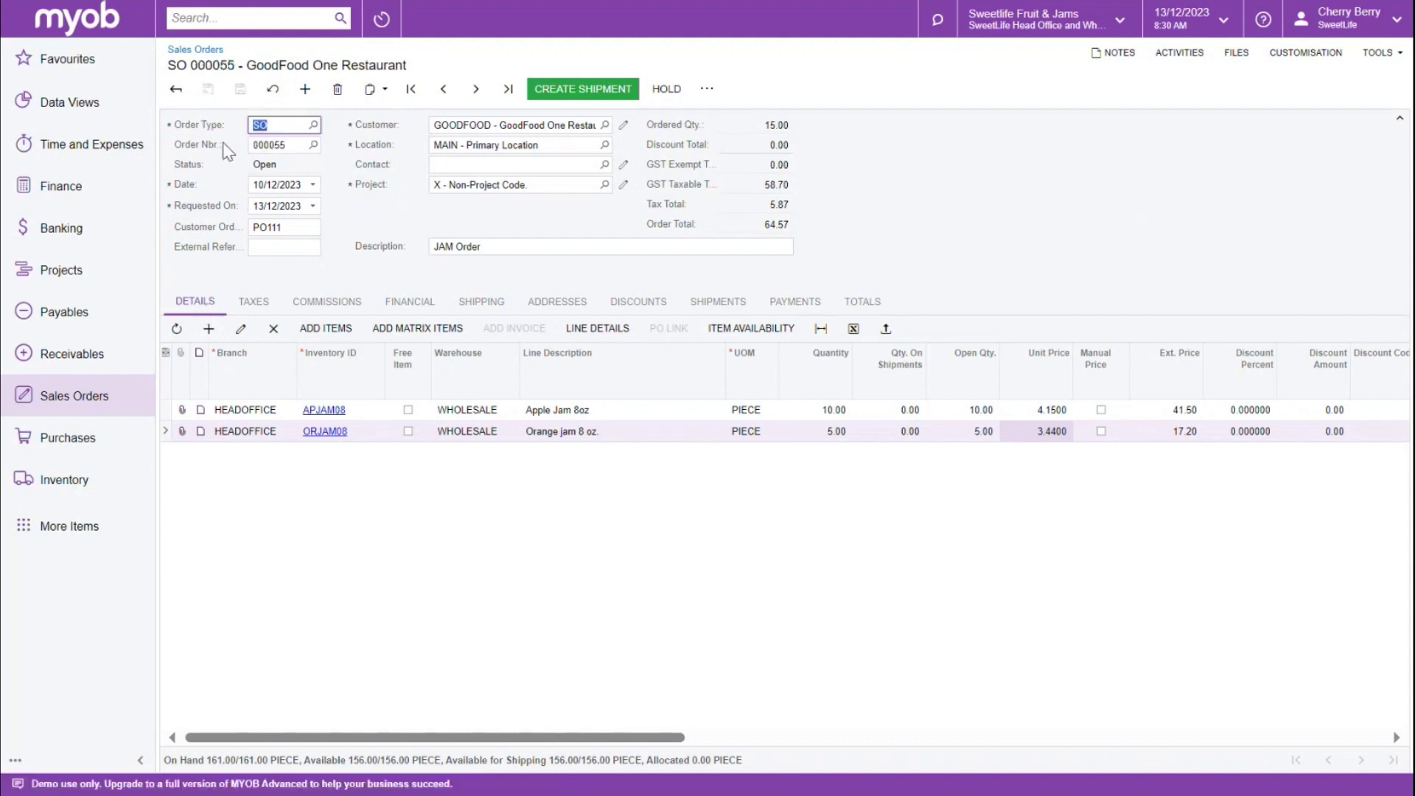
{"action": "left_click", "coordinate": [296, 147]}
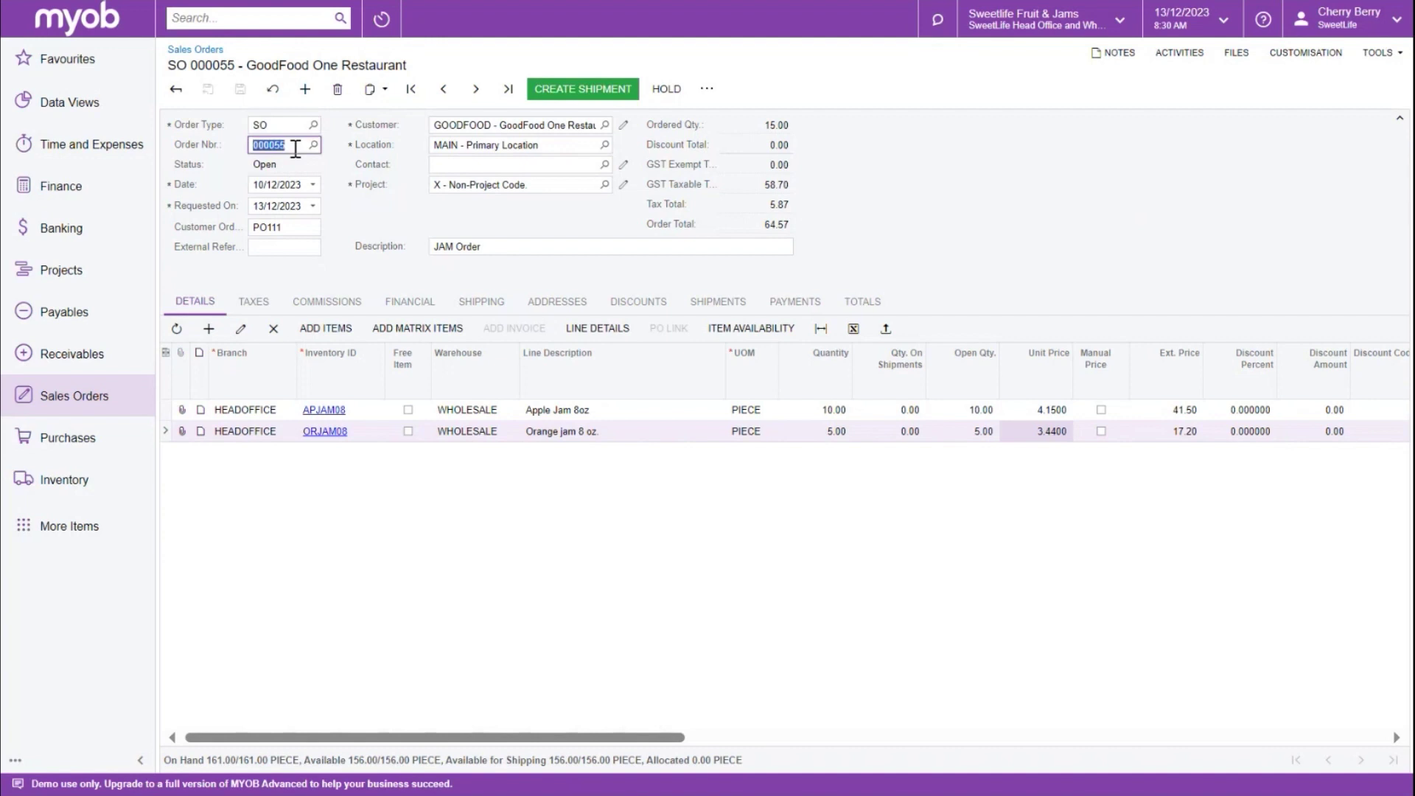